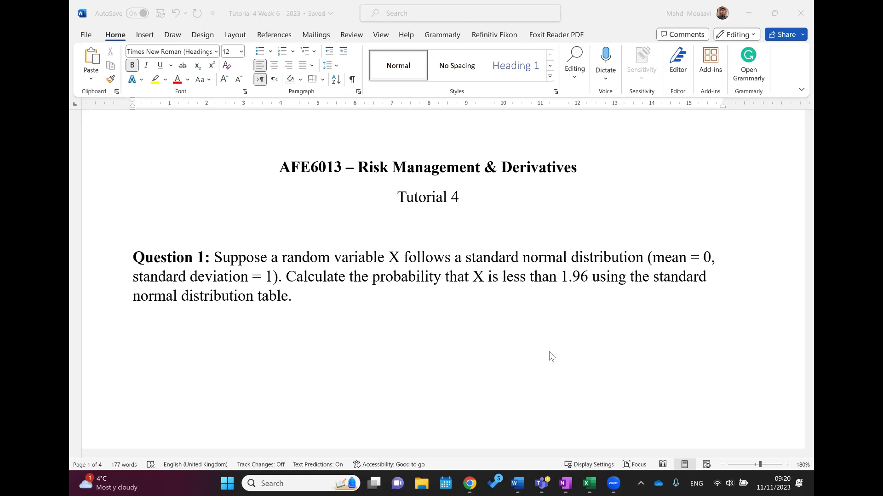
Set the drawing pen to light blue and handwrite P(X<1.96) below Question 1.
scroll(549, 353, "down", 4)
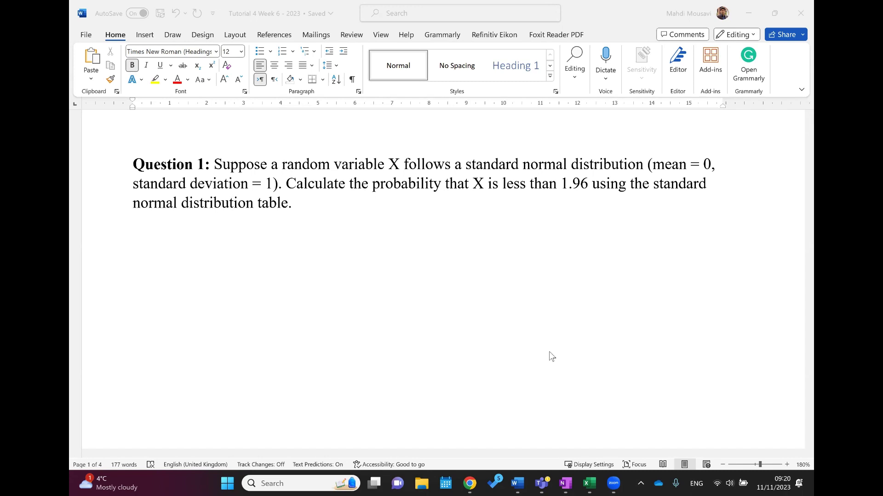
left_click(481, 318)
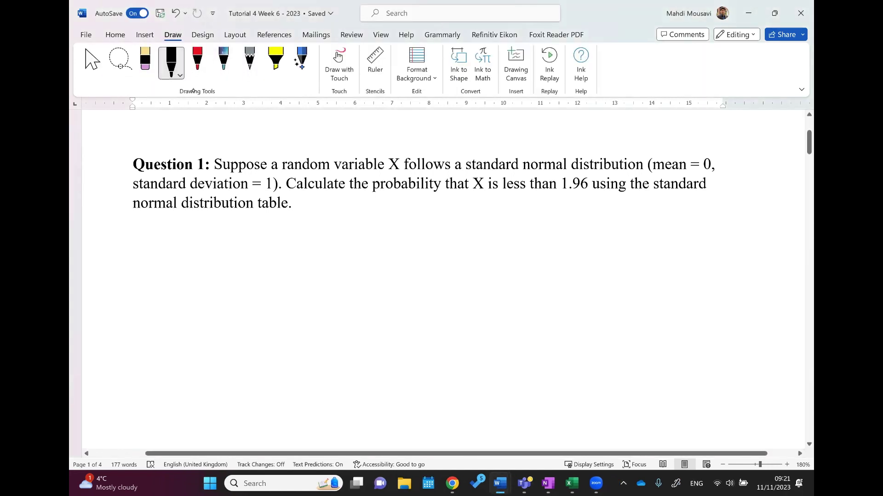
left_click(172, 65)
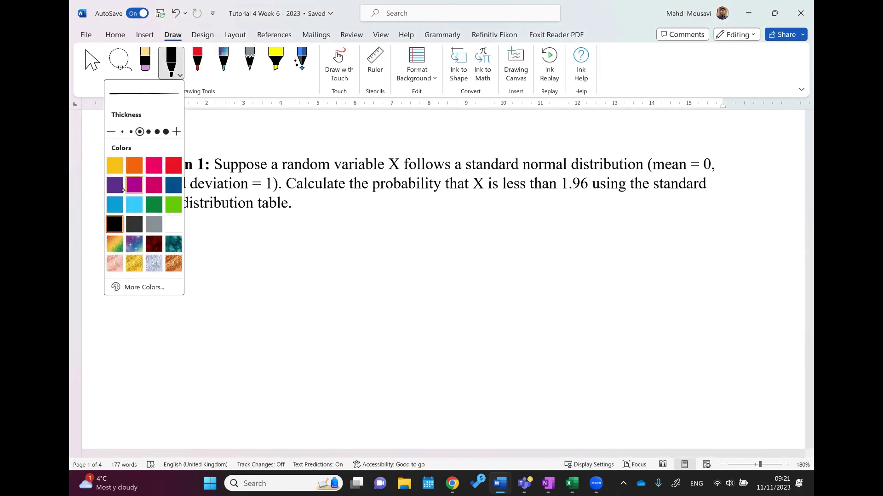
left_click(114, 204)
mouse_move(219, 258)
left_mouse_down()
mouse_move(218, 246)
mouse_move(261, 248)
left_mouse_up()
mouse_move(261, 238)
left_mouse_down()
mouse_move(279, 251)
mouse_move(304, 251)
left_mouse_up()
left_click_drag(317, 236, 312, 245)
left_click_drag(322, 234, 323, 253)
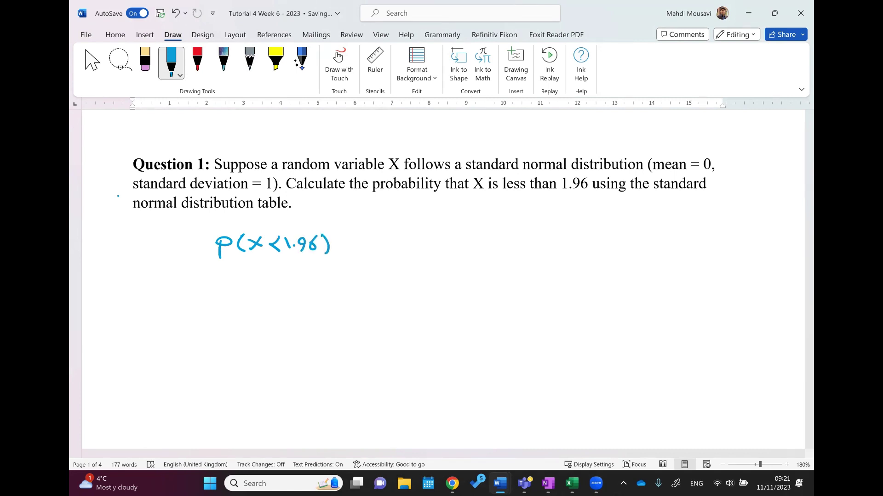
Underline X with an arrow down to a handwritten Z, and extend the expression with = P(Z<1.96).
left_click_drag(250, 254, 259, 253)
mouse_move(251, 258)
left_mouse_down()
mouse_move(260, 258)
mouse_move(260, 296)
left_mouse_up()
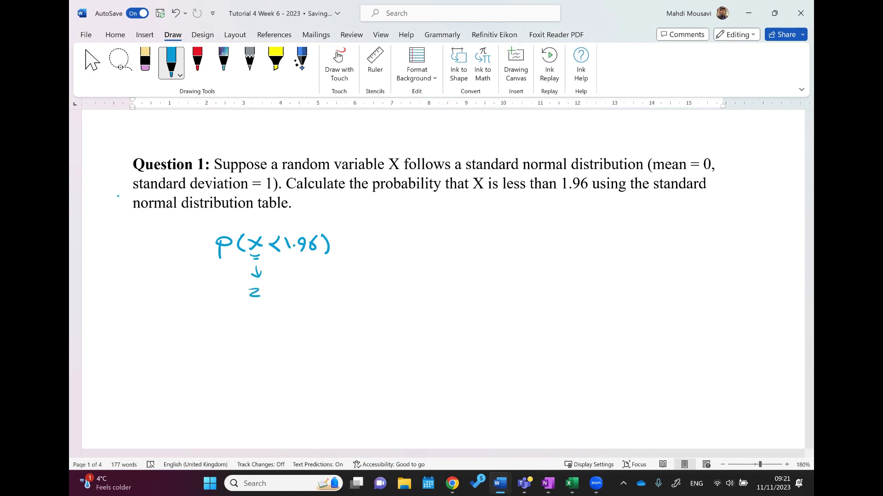
left_click_drag(339, 247, 350, 247)
left_click_drag(336, 241, 347, 241)
mouse_move(357, 240)
left_mouse_down()
mouse_move(378, 237)
mouse_move(380, 253)
mouse_move(422, 245)
left_mouse_up()
left_click(428, 242)
mouse_move(440, 236)
left_mouse_down()
mouse_move(439, 249)
mouse_move(458, 249)
left_mouse_up()
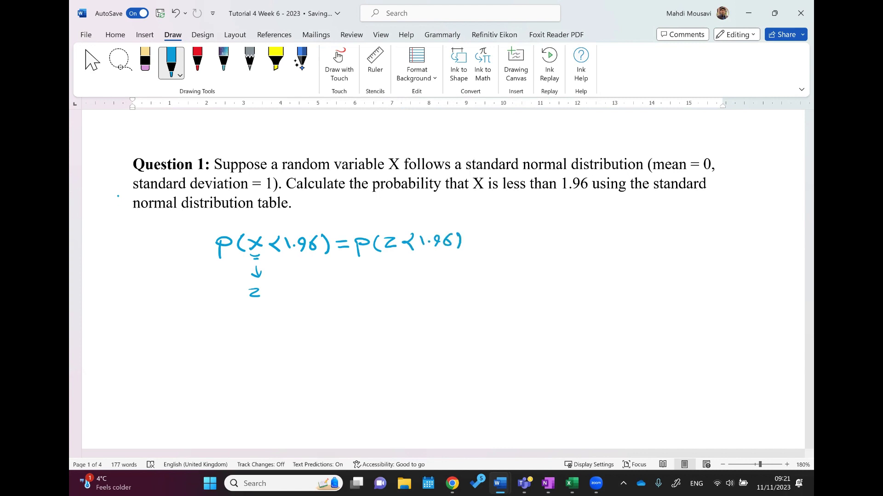
Handwrite the standardisation formula z = (X − μ)/σ beneath the probability expression.
mouse_move(333, 294)
left_mouse_down()
mouse_move(334, 303)
mouse_move(347, 301)
left_mouse_up()
left_click_drag(352, 301, 380, 287)
mouse_move(382, 276)
left_mouse_down()
mouse_move(372, 289)
mouse_move(409, 277)
mouse_move(411, 286)
left_mouse_up()
mouse_move(372, 298)
left_mouse_down()
mouse_move(412, 296)
mouse_move(391, 312)
left_mouse_up()
Continue the z formula with the substitution = (1.96 − 0)/1 = 1.96 and double-underline the z.
left_click_drag(416, 299, 460, 288)
left_click(444, 286)
left_click_drag(469, 286, 476, 286)
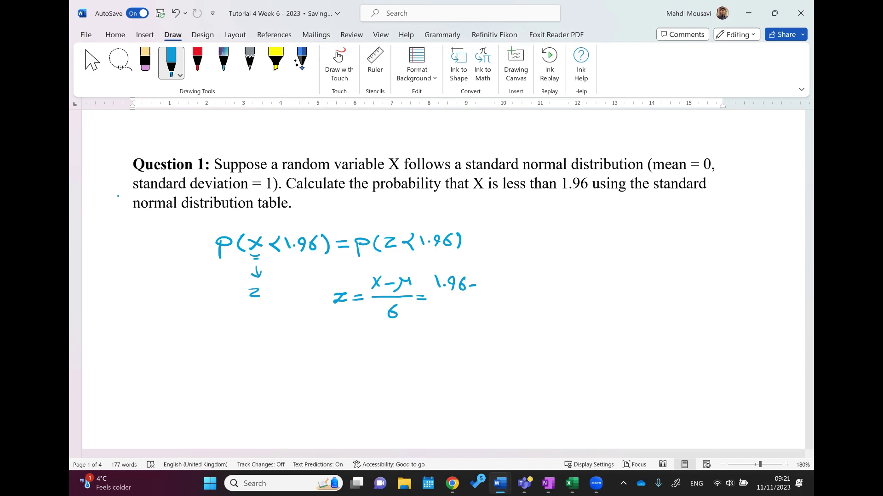
mouse_move(488, 277)
left_mouse_down()
mouse_move(484, 284)
mouse_move(489, 278)
left_mouse_up()
mouse_move(438, 300)
left_mouse_down()
mouse_move(491, 294)
mouse_move(466, 316)
mouse_move(507, 293)
left_mouse_up()
left_click_drag(499, 298, 508, 297)
mouse_move(515, 284)
left_mouse_down()
mouse_move(533, 294)
mouse_move(545, 284)
left_mouse_up()
left_click(525, 291)
left_click_drag(337, 309, 344, 308)
left_click_drag(338, 313, 344, 312)
left_click_drag(542, 280, 550, 286)
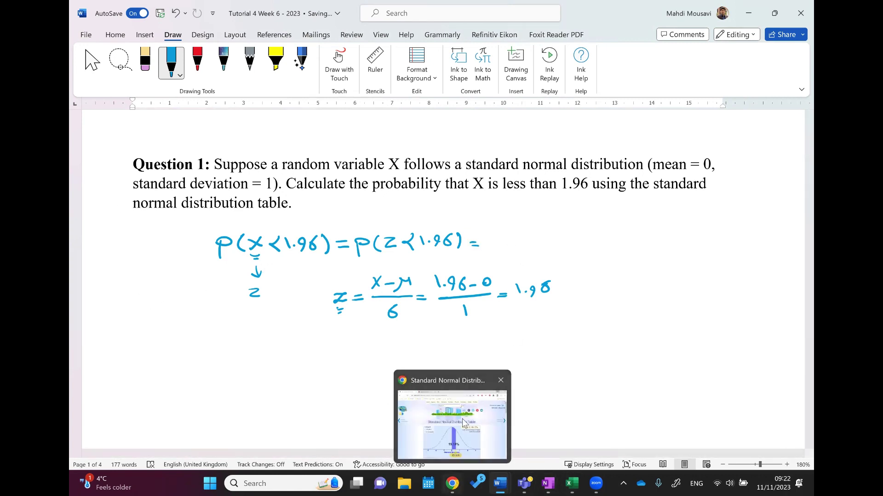
Show the area up to Z on the Standard Normal Distribution Table page in Chrome, and handwrite 97.5% as the Question 1 answer in Word.
left_click(416, 395)
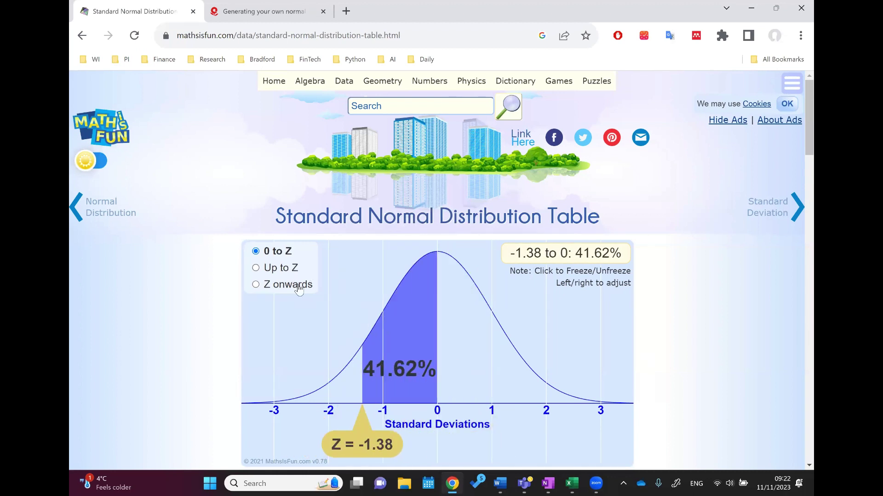
left_click(257, 269)
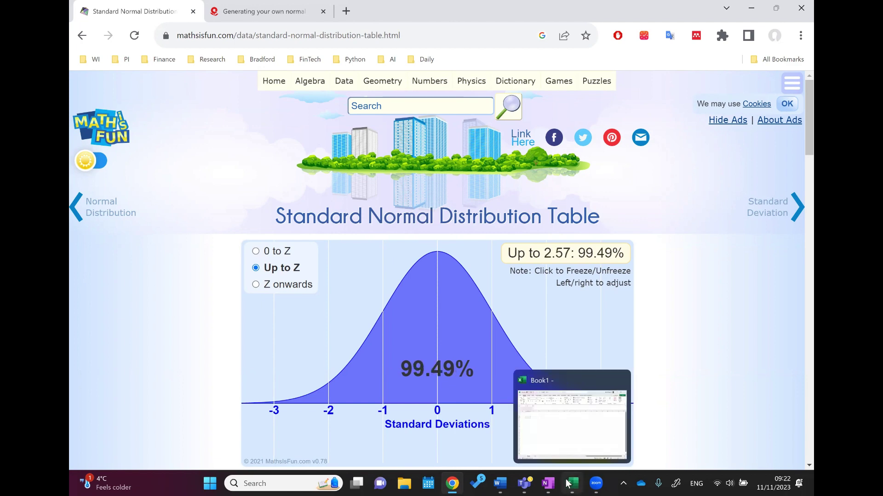
mouse_move(503, 483)
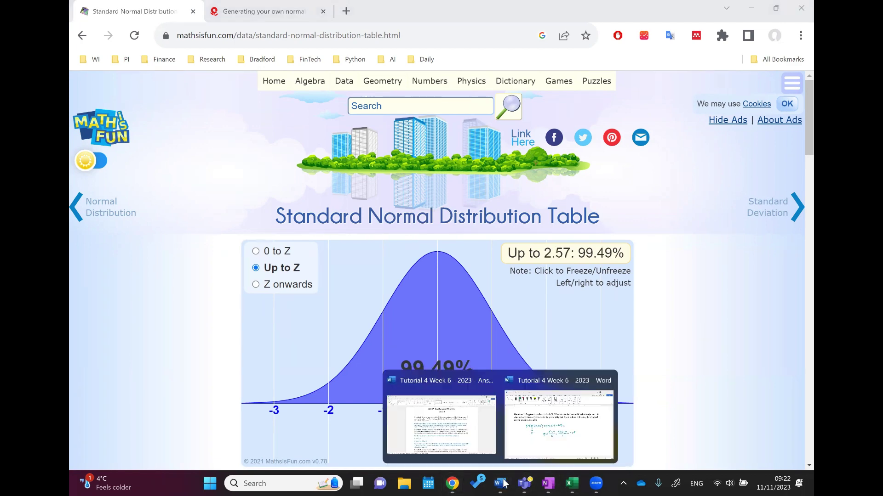
left_click(539, 430)
left_click_drag(495, 235, 491, 247)
mouse_move(497, 236)
left_mouse_down()
mouse_move(502, 248)
mouse_move(530, 248)
left_mouse_up()
left_click(509, 245)
left_click(529, 230)
left_click(535, 246)
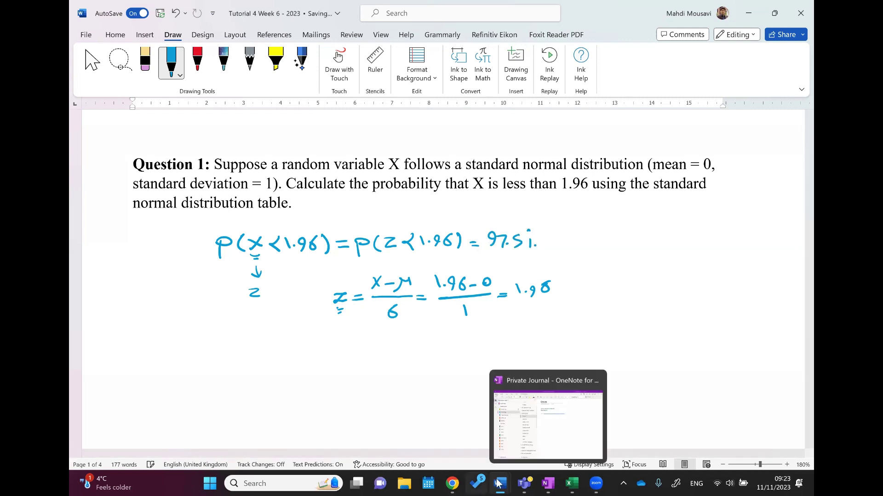
Switch to Chrome and look up z = 1.96 in the standard normal table on the freakonometrics page.
mouse_move(452, 483)
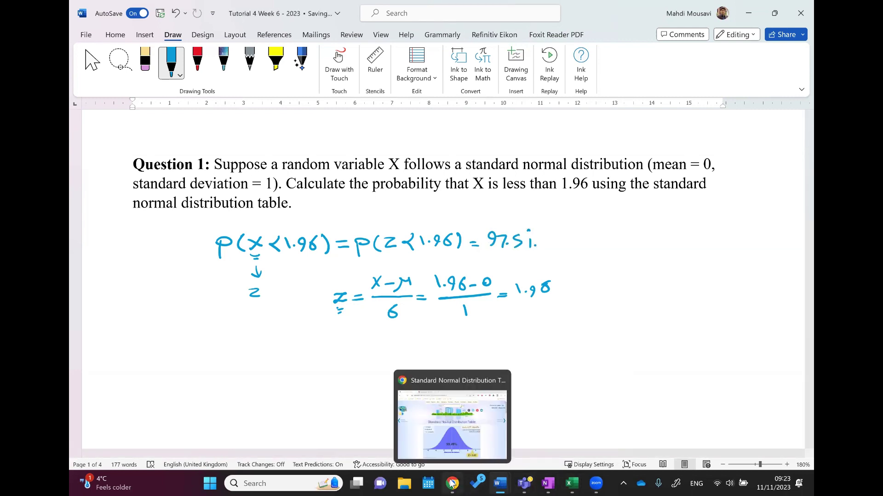
left_click(489, 435)
key("ctrl+Tab")
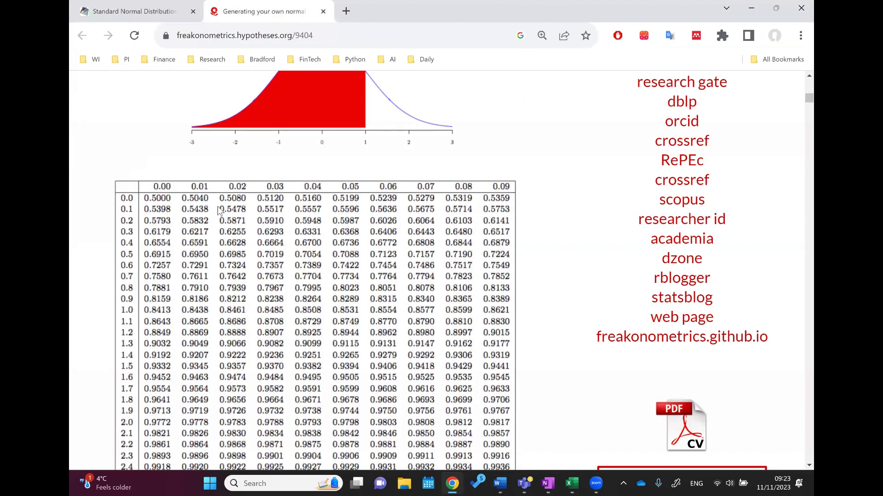
scroll(127, 352, "down", 1)
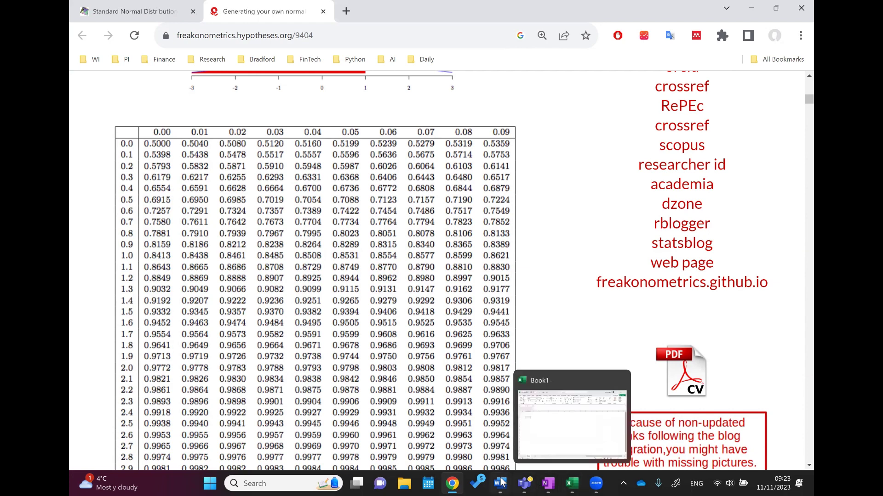
mouse_move(500, 482)
left_click(534, 428)
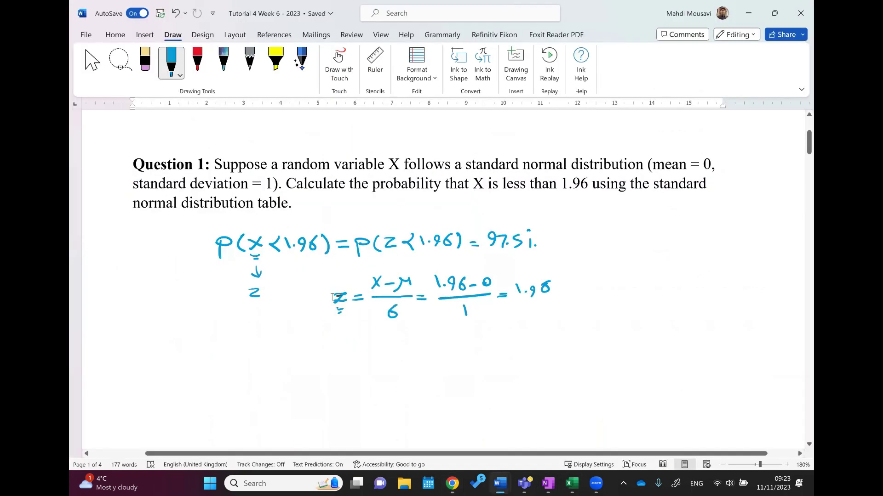
scroll(333, 299, "down", 3)
scroll(331, 309, "down", 3)
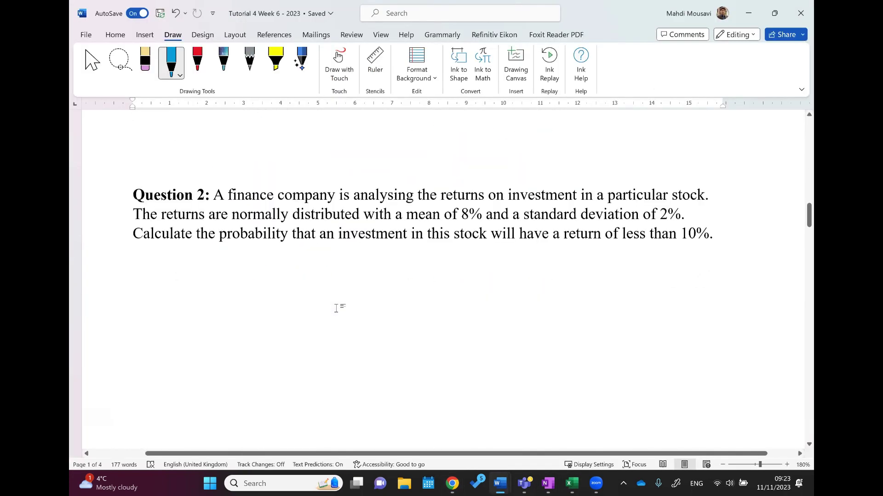
scroll(337, 308, "up", 2)
scroll(342, 298, "up", 10)
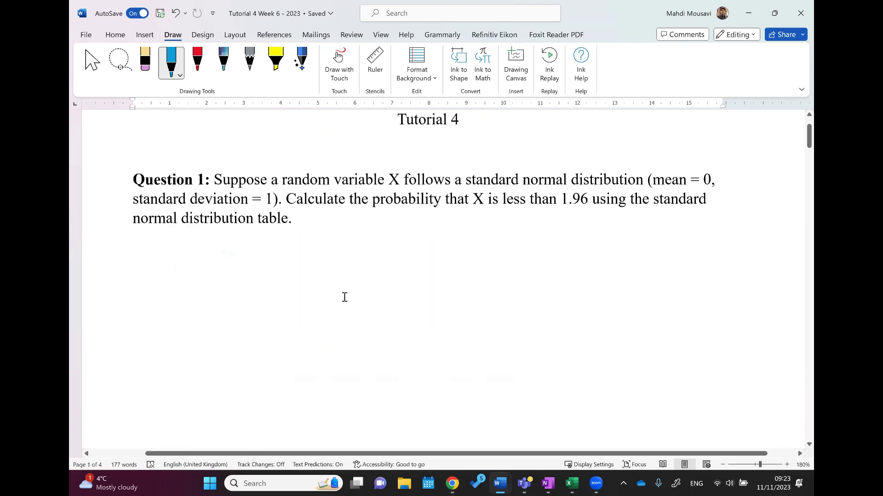
scroll(455, 375, "down", 2)
Switch to the blank Excel workbook and begin a normal distribution formula with =norm. in cell E7.
left_click(571, 483)
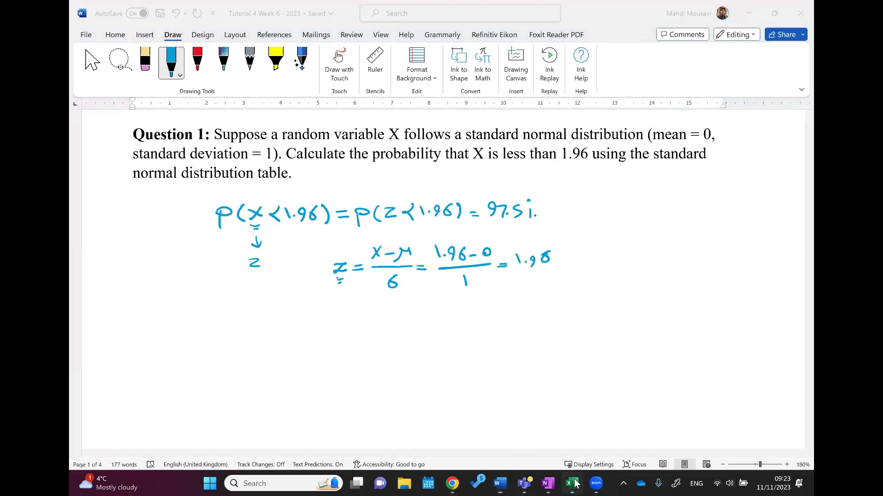
left_click(297, 218)
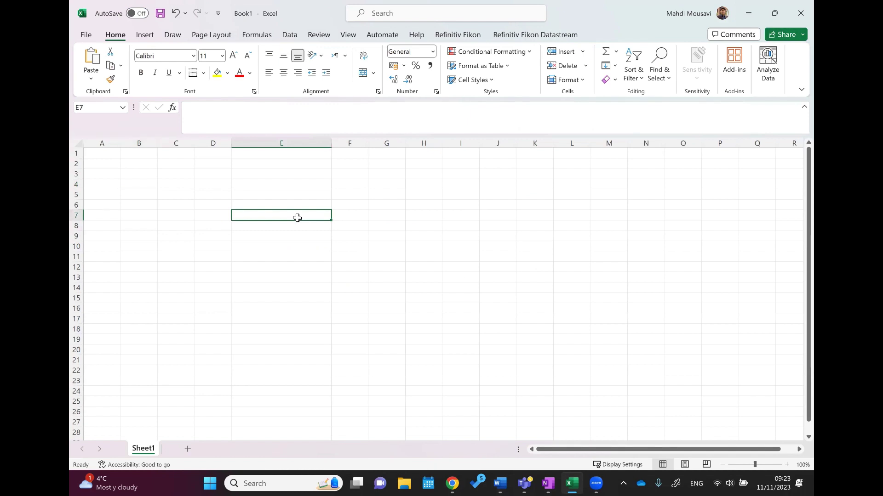
scroll(311, 266, "up", 3)
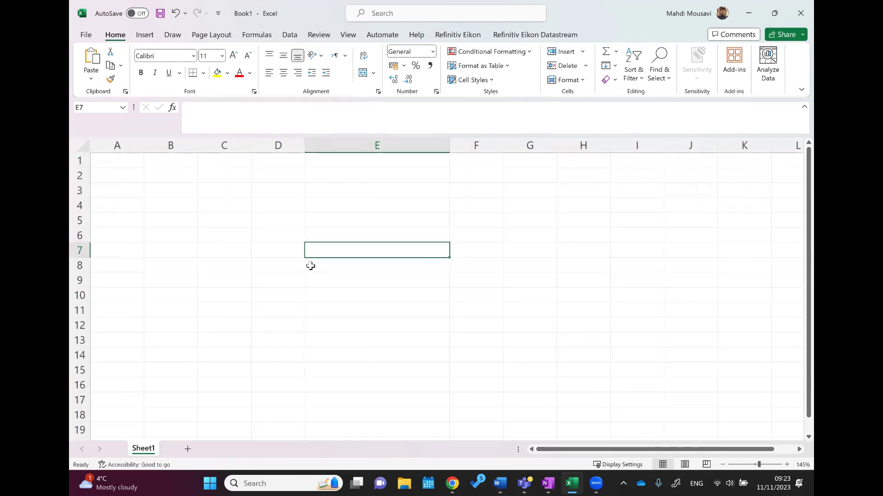
type("=")
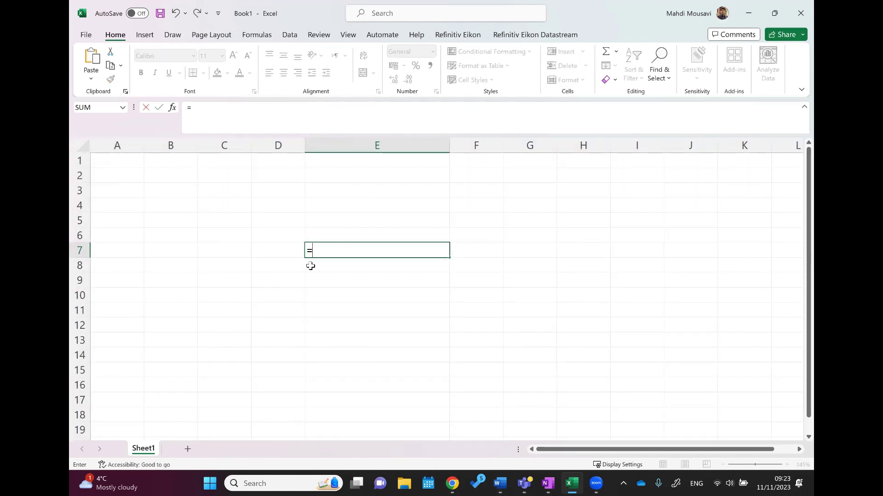
type("norm")
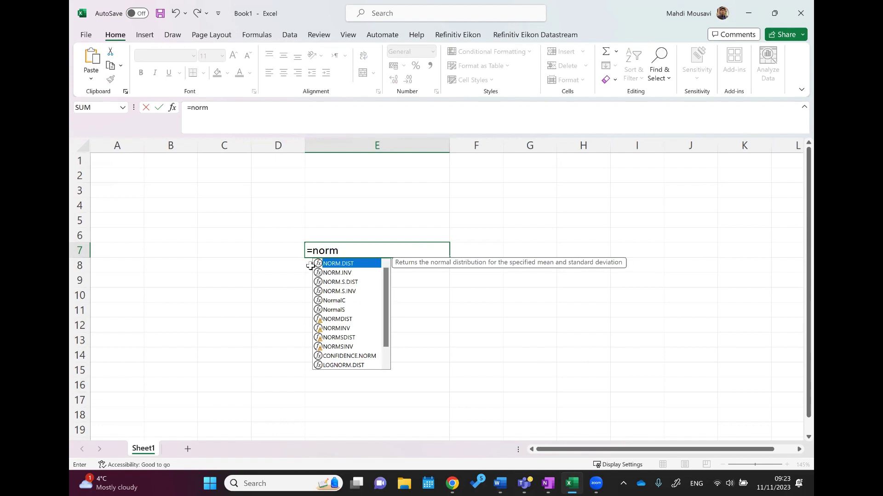
type(".")
left_click(345, 291)
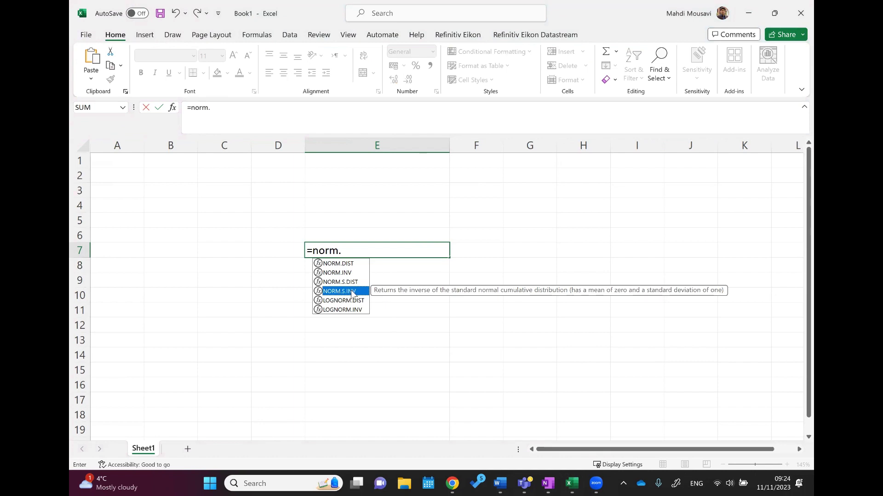
double_click(351, 293)
left_click_drag(377, 250, 356, 250)
key("BackSpace")
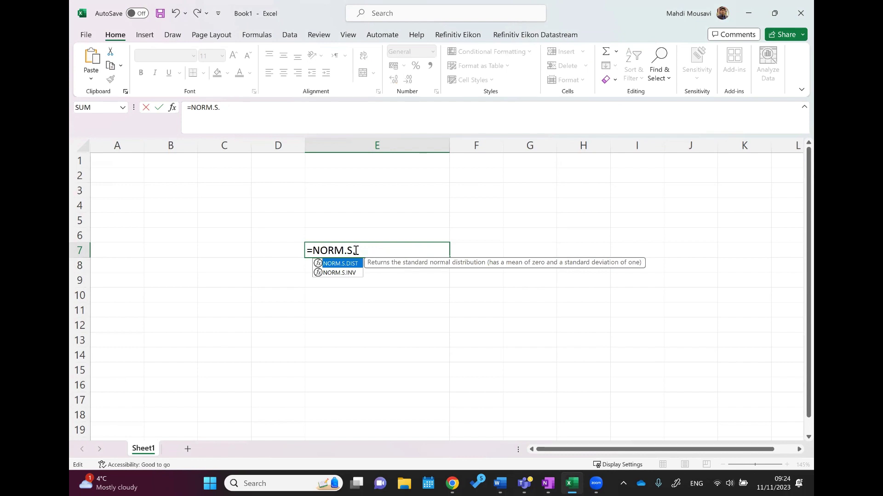
Complete the formula in cell E7 as =NORM.S.DIST(1.96,TRUE), using the cumulative distribution function option.
double_click(347, 264)
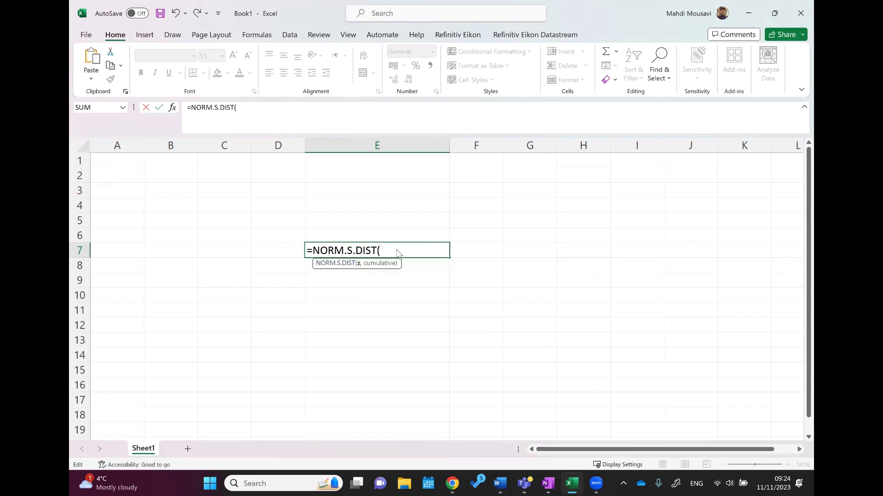
type("1.96,")
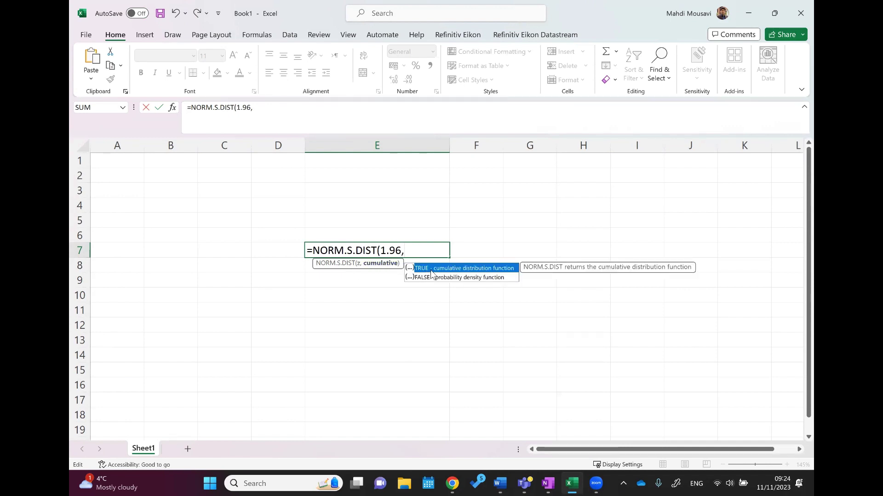
double_click(461, 269)
type(")")
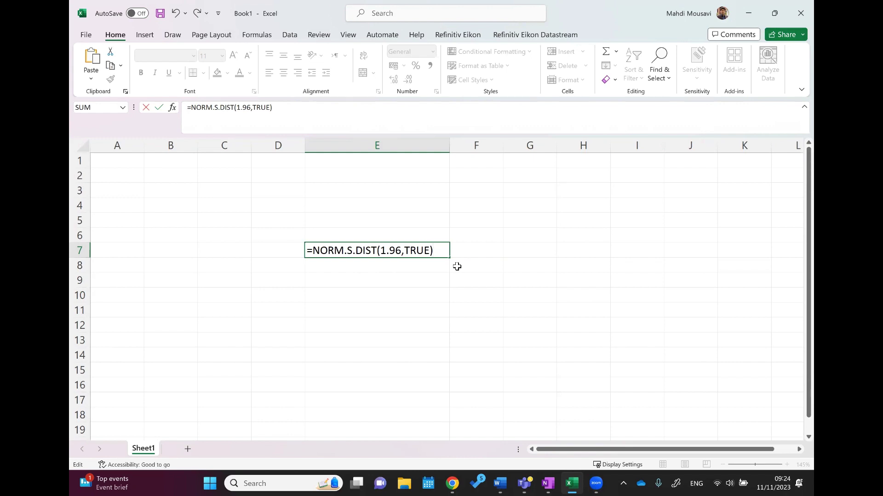
key("Return")
Format the result in cell E7 as a percentage with one decimal place.
left_click(445, 248)
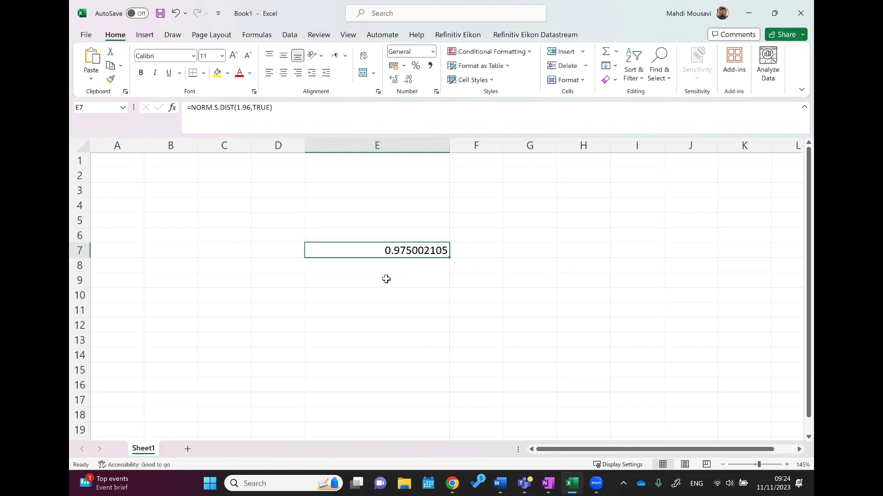
left_click(415, 66)
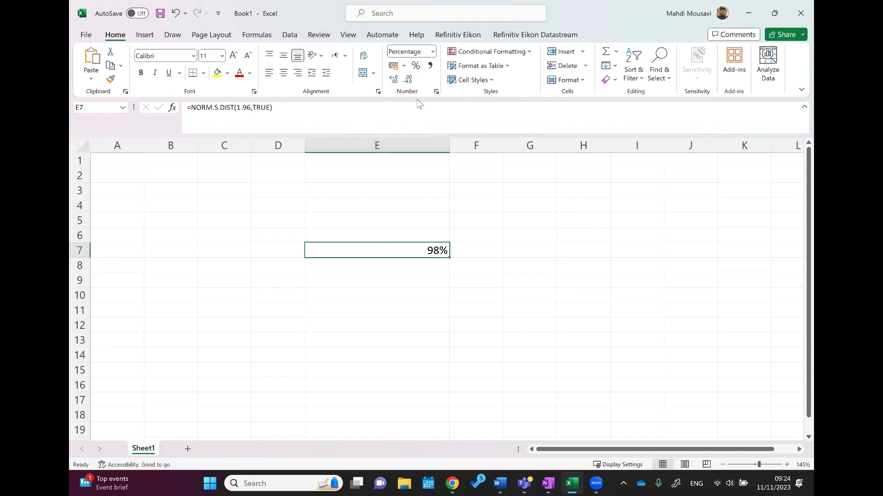
left_click(396, 80)
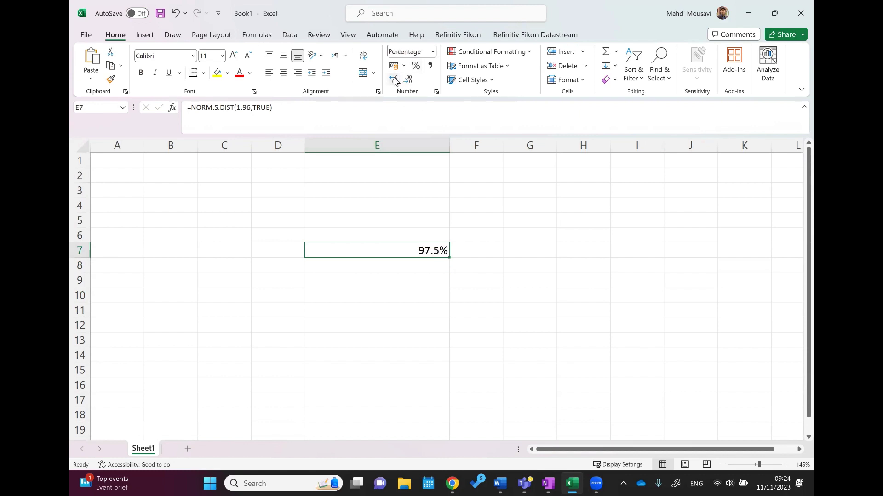
Return to the Word document and handwrite the return distribution R ~ N(8%, 2%) below Question 2.
left_click(746, 13)
scroll(377, 380, "down", 5)
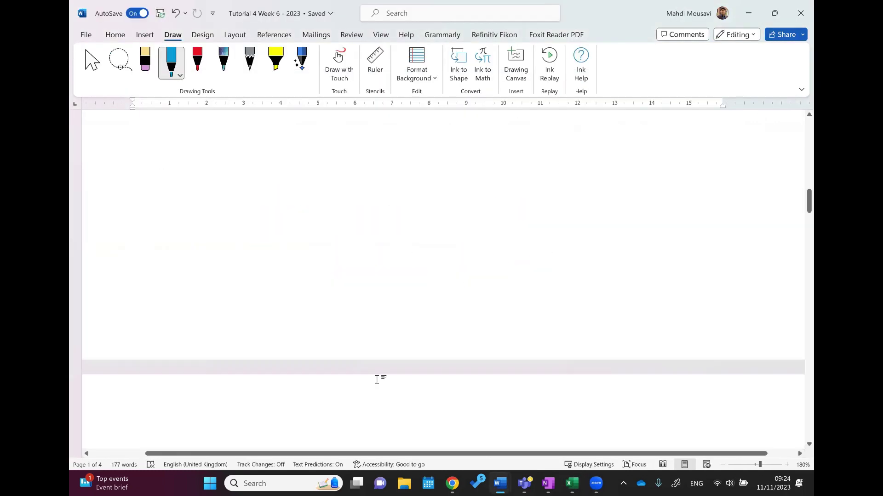
scroll(377, 380, "down", 3)
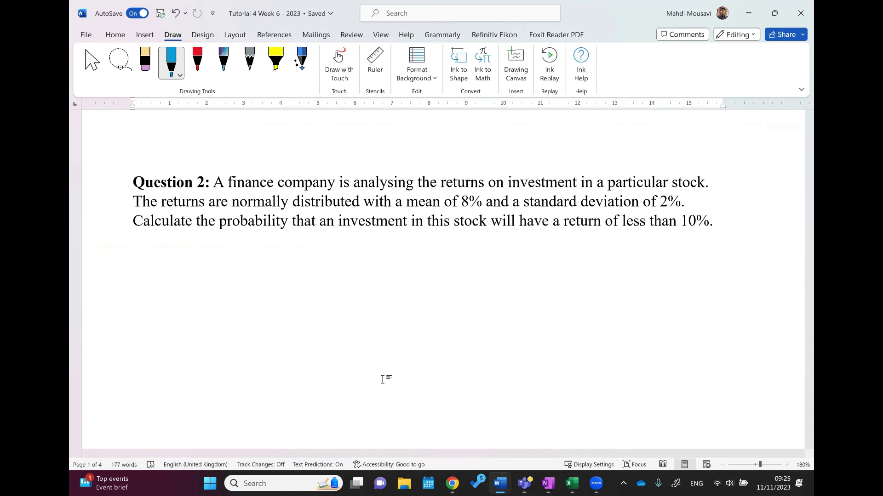
left_click_drag(221, 262, 225, 277)
mouse_move(221, 262)
left_mouse_down()
mouse_move(232, 275)
mouse_move(259, 265)
mouse_move(278, 276)
mouse_move(287, 260)
left_mouse_up()
mouse_move(300, 258)
left_mouse_down()
mouse_move(299, 279)
mouse_move(314, 263)
mouse_move(325, 274)
mouse_move(340, 270)
mouse_move(338, 277)
mouse_move(350, 267)
mouse_move(392, 275)
left_mouse_up()
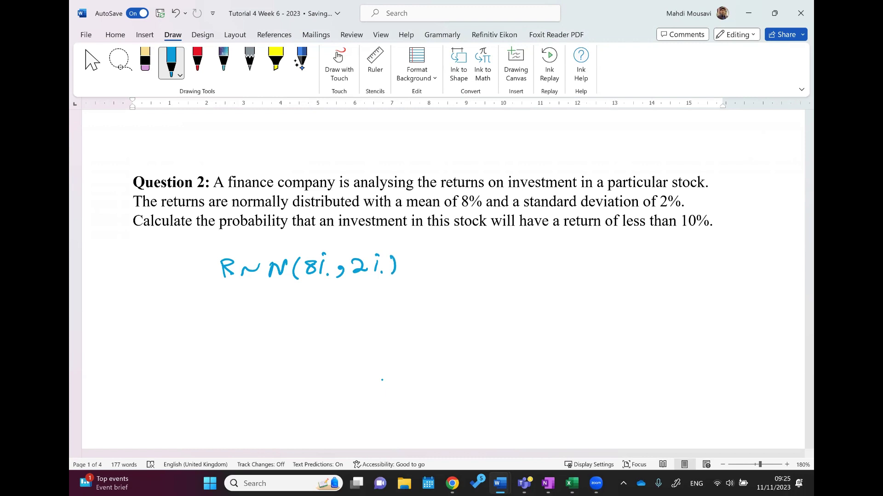
Handwrite the required probability P(R<10%) beneath the return distribution.
left_click_drag(208, 307, 212, 323)
left_click_drag(204, 308, 227, 321)
mouse_move(235, 307)
left_mouse_down()
mouse_move(236, 318)
mouse_move(282, 316)
left_mouse_up()
left_click_drag(289, 308, 315, 318)
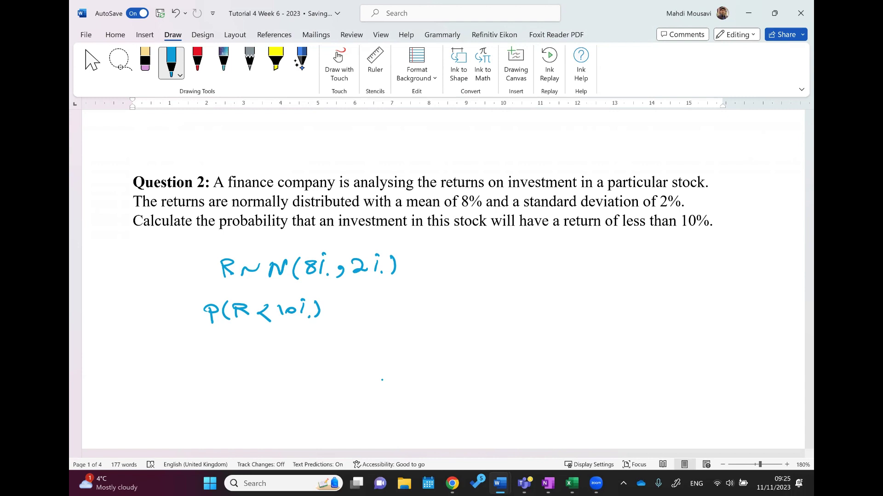
Handwrite the z-score calculation Z = (10% - 8%) / 2% = 1 beneath the required probability.
mouse_move(202, 352)
left_mouse_down()
mouse_move(213, 364)
mouse_move(241, 349)
left_mouse_up()
left_click_drag(251, 340, 260, 349)
left_click_drag(260, 338, 298, 350)
left_click_drag(299, 341, 299, 341)
mouse_move(240, 362)
left_mouse_down()
mouse_move(309, 361)
mouse_move(281, 379)
mouse_move(325, 358)
left_mouse_up()
left_click_drag(332, 353, 335, 363)
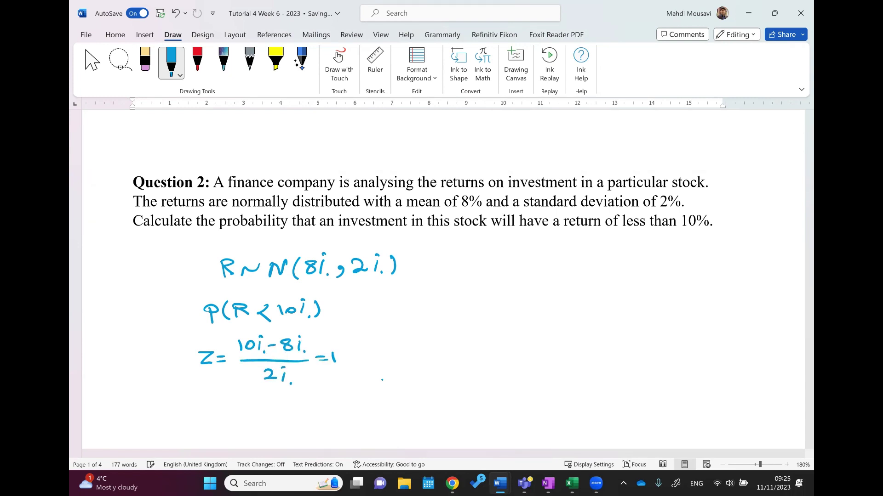
Extend the handwritten probability P(R<10%) with = P(Z<1) = on the same line.
left_click_drag(328, 315, 341, 314)
left_click_drag(327, 310, 353, 322)
mouse_move(347, 307)
left_mouse_down()
mouse_move(376, 320)
mouse_move(398, 313)
left_mouse_up()
mouse_move(410, 301)
left_mouse_down()
mouse_move(410, 311)
mouse_move(433, 315)
left_mouse_up()
left_click_drag(445, 311, 456, 311)
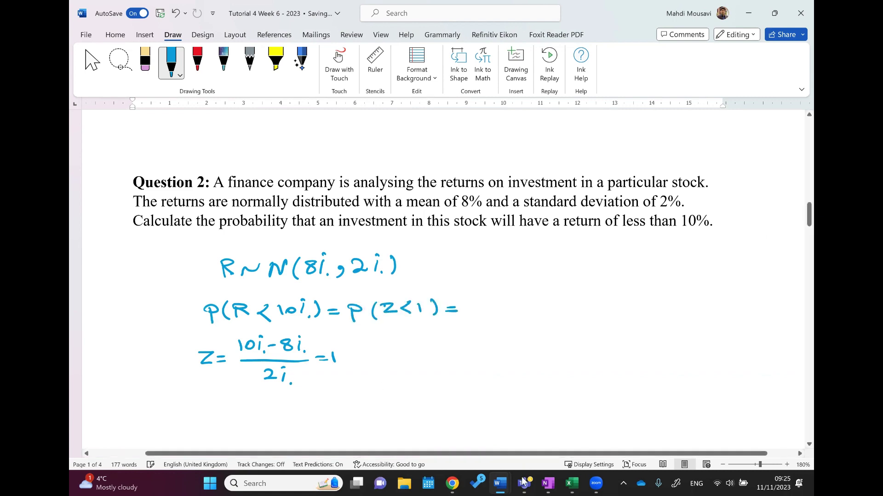
Look up z = 1.00 in the browser's z-table, then return to Word and handwrite the answer 0.8413 or 84.13%.
left_click(453, 484)
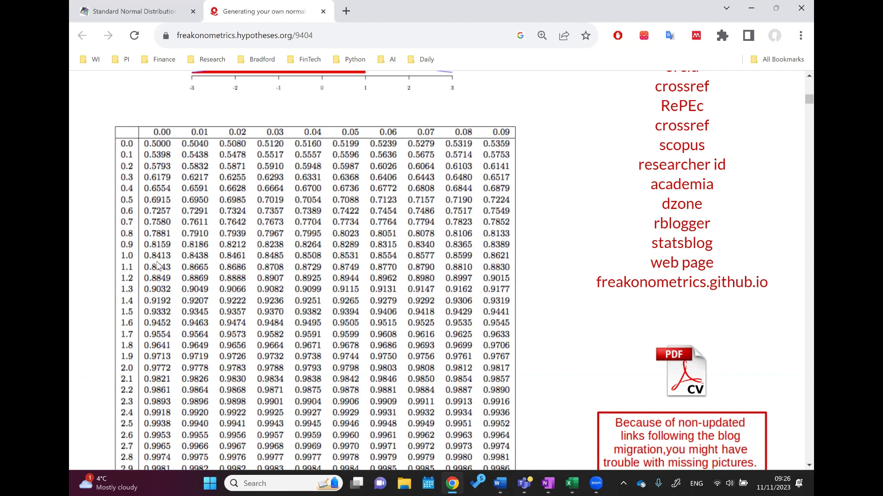
left_click(751, 9)
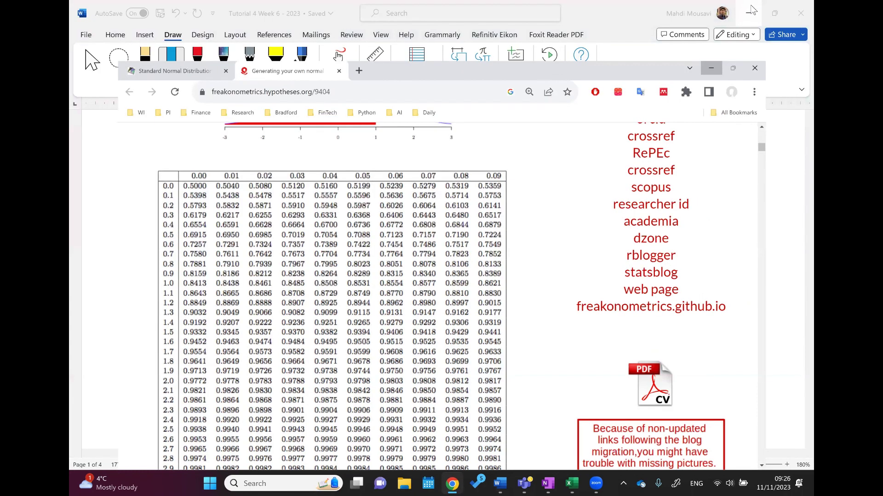
mouse_move(495, 301)
left_mouse_down()
mouse_move(498, 311)
mouse_move(509, 312)
left_mouse_up()
mouse_move(516, 302)
left_mouse_down()
mouse_move(515, 310)
mouse_move(528, 310)
left_mouse_up()
left_click_drag(539, 306, 554, 305)
left_click_drag(568, 300, 566, 311)
left_click_drag(578, 300, 580, 308)
left_click_drag(586, 300, 593, 311)
left_click_drag(598, 300, 600, 310)
left_click_drag(603, 300, 606, 312)
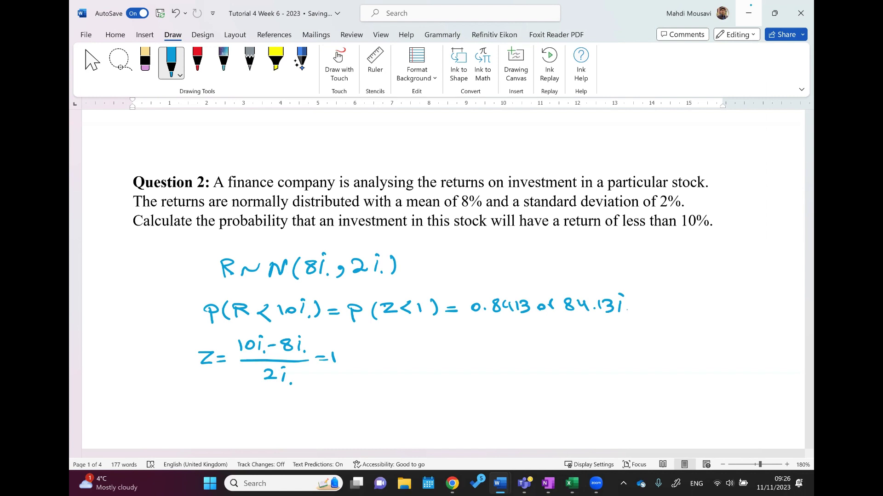
Switch to Excel and enter =NORM.S.DIST(1,TRUE) in cell E12, using the cumulative distribution function option.
left_click(571, 484)
left_click(404, 279)
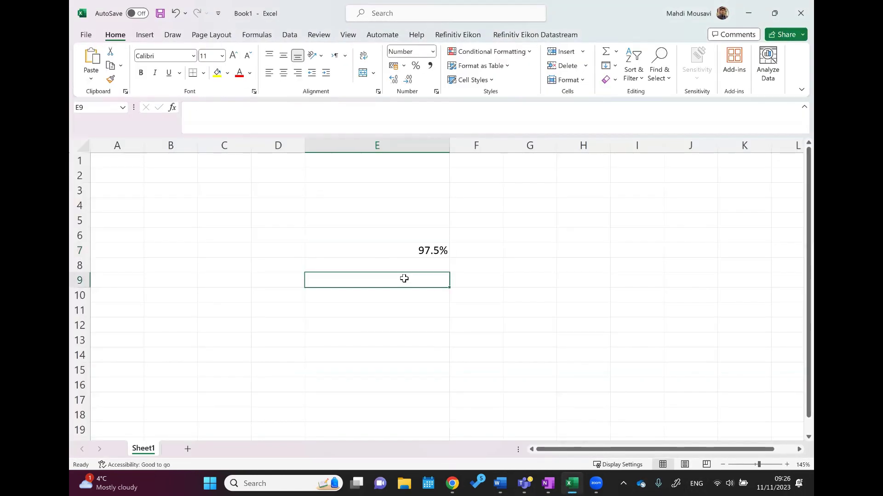
scroll(423, 282, "down", 2)
left_click(359, 232)
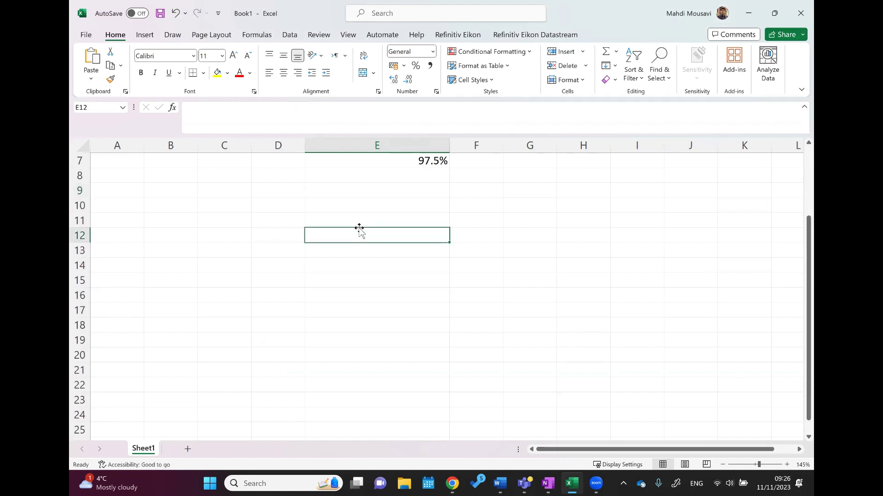
type("=")
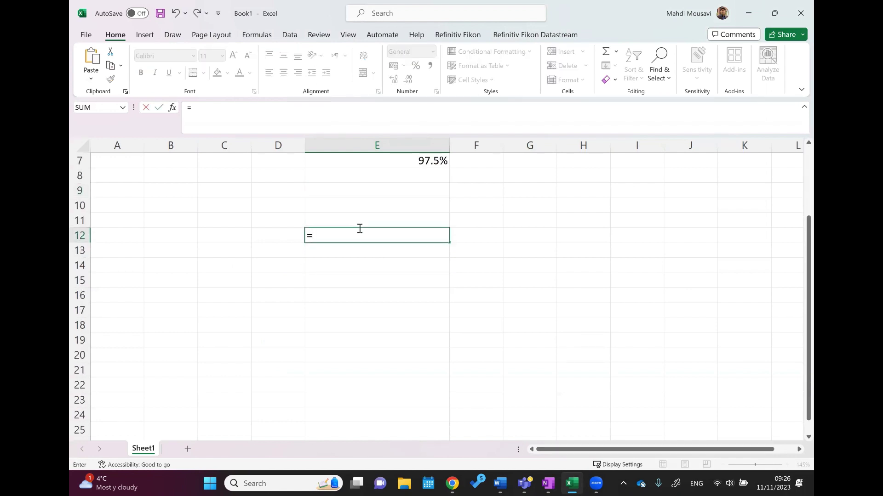
type("norm")
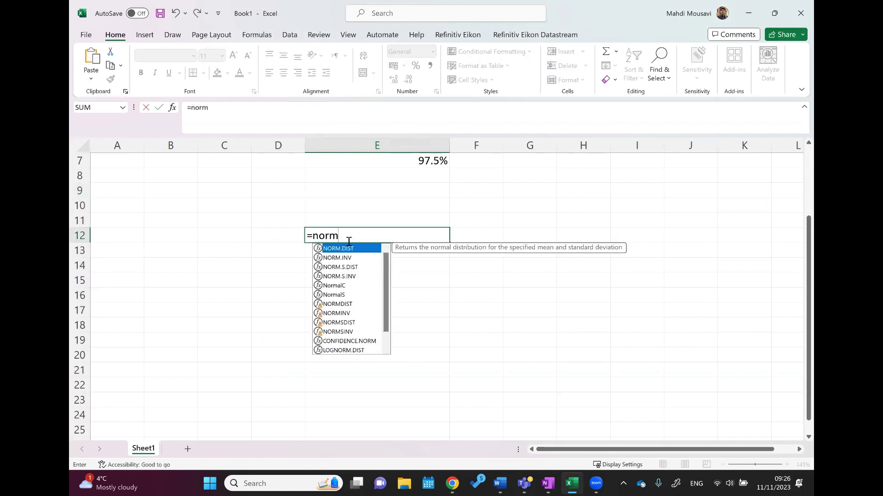
double_click(347, 267)
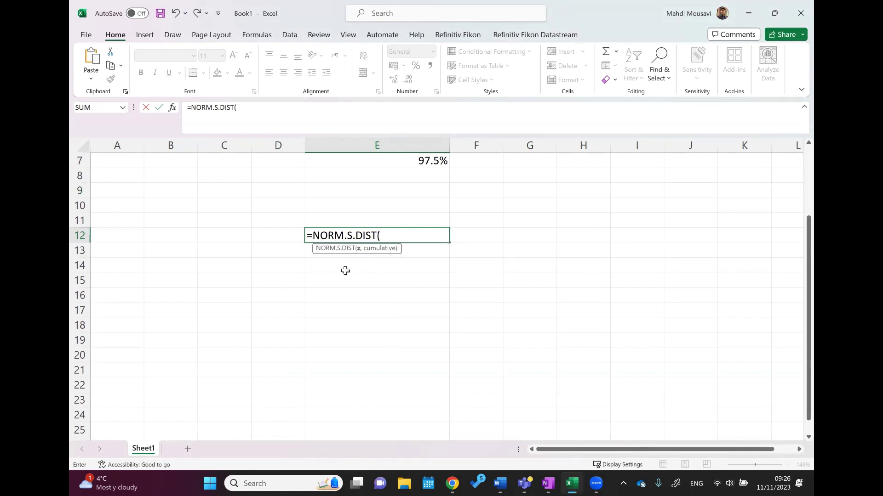
type("1,")
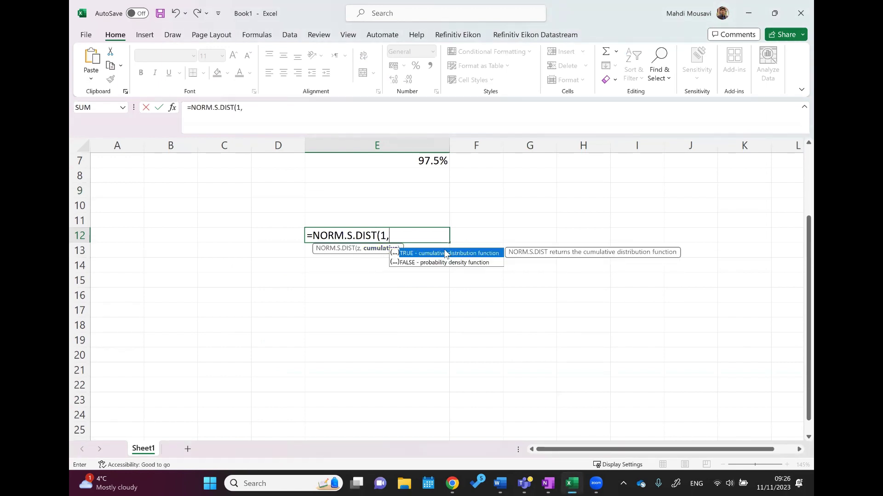
double_click(445, 253)
key("Return")
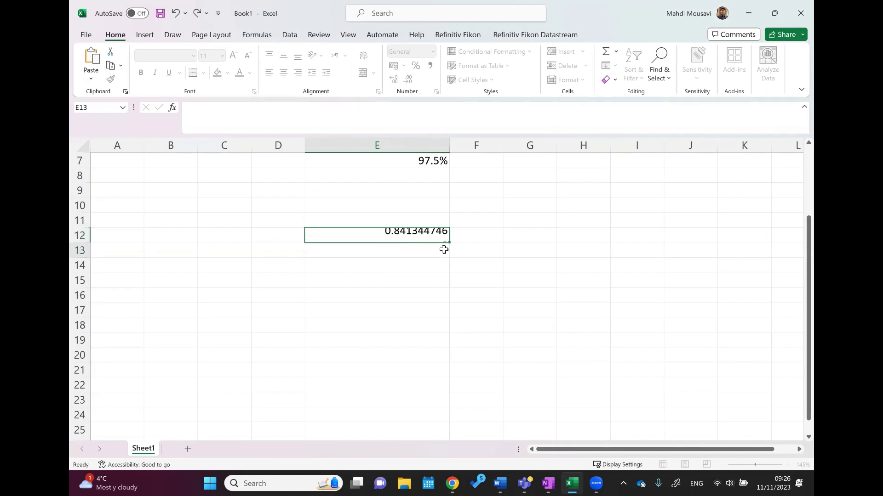
Enter the label z= in cell C12 and the value 1 in D12.
left_click(228, 233)
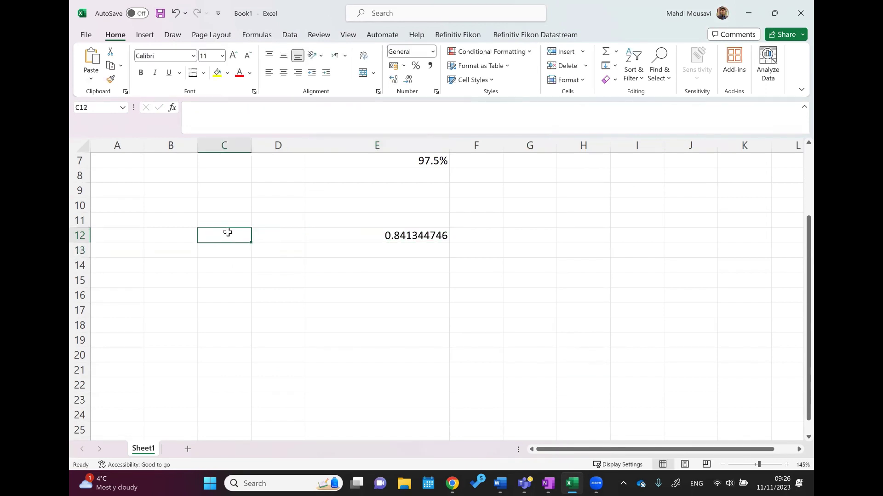
type("z=")
key("Tab")
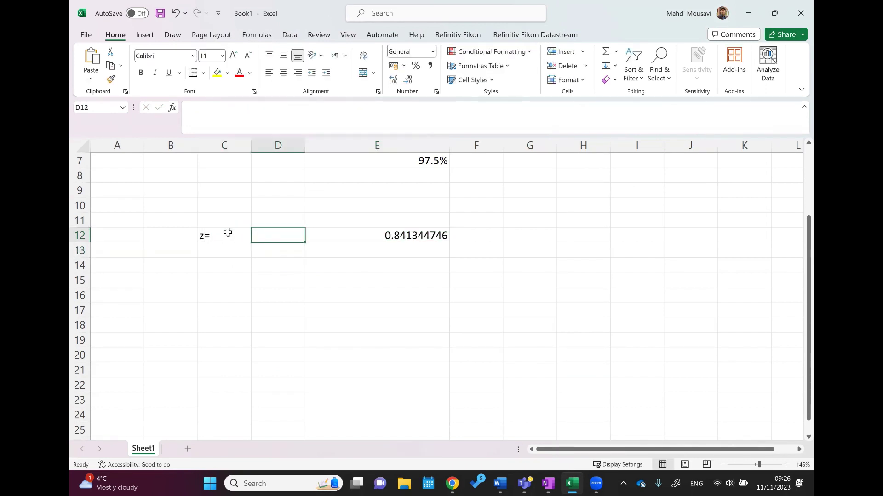
type("1")
key("Return")
Enter the label R= in cell C14 and the value 10% in D14.
key("Return")
key("Left")
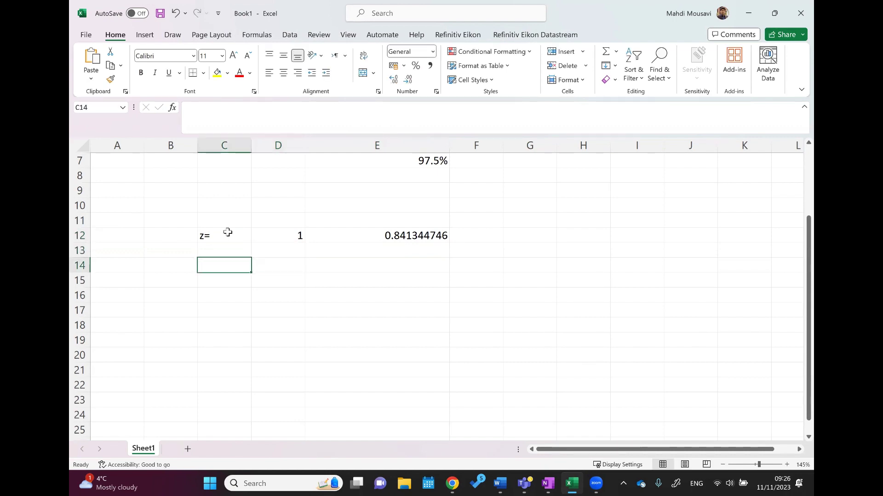
type("R=")
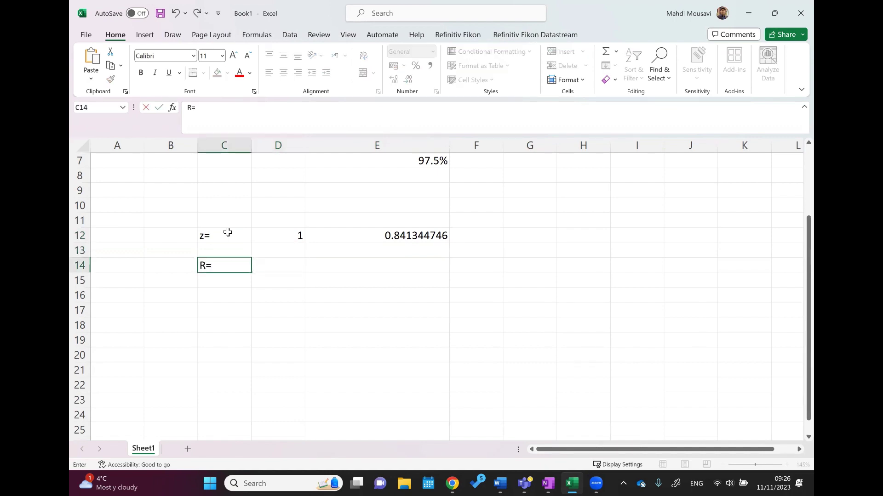
key("Tab")
type("10%")
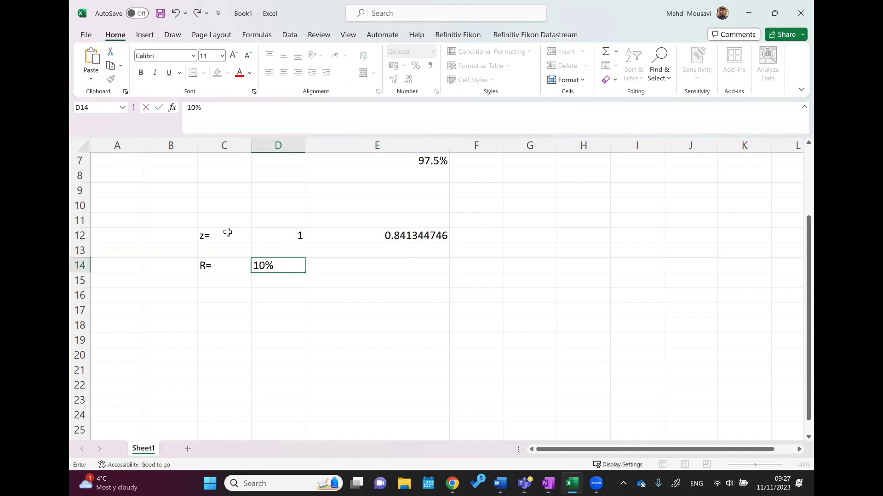
key("Return")
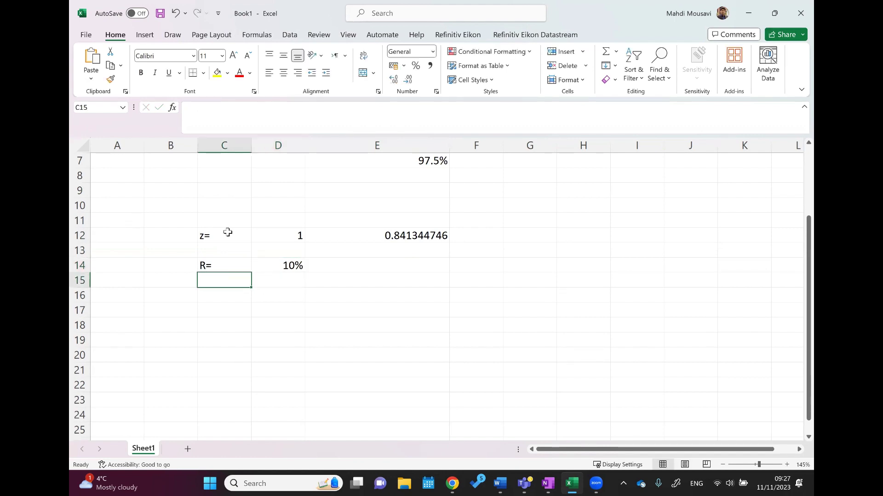
Enter the label mean= in cell C15 and the value 8% in D15.
type("mean=")
key("Tab")
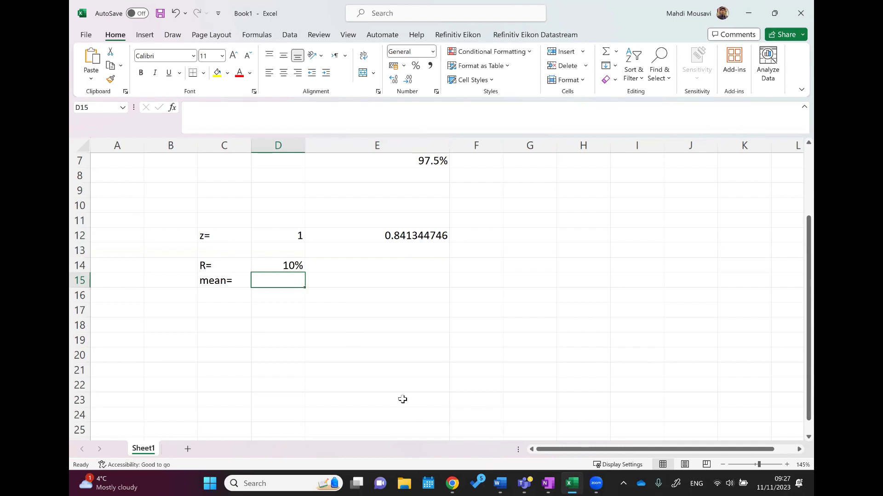
type("8%")
key("Return")
Enter the label SD= in cell C16 and the value 2% in D16.
key("Right")
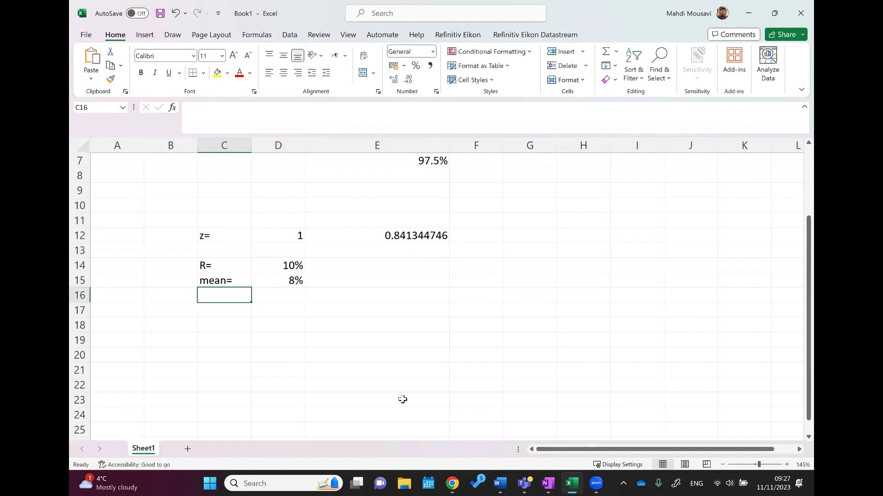
type("ST=")
key("Escape")
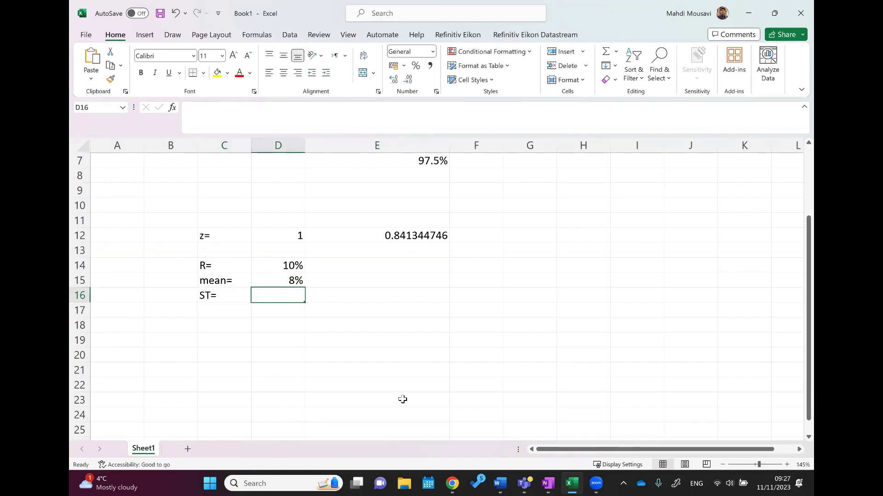
type("SD=")
key("Tab")
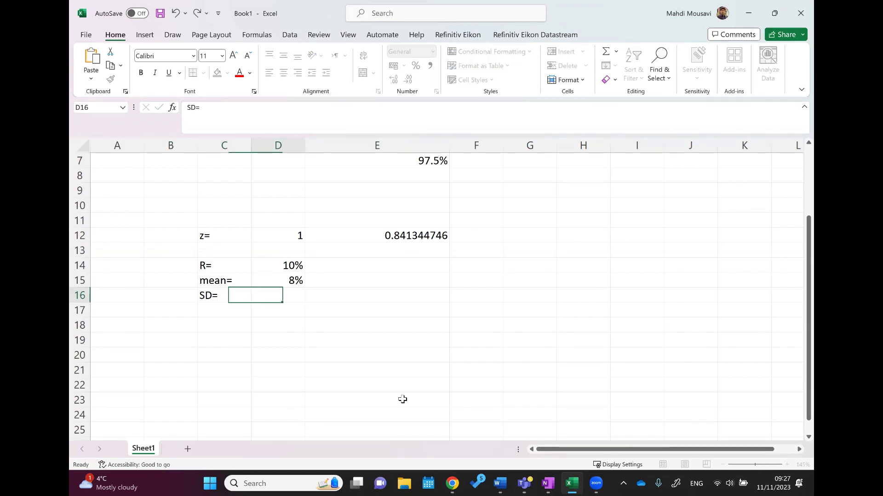
type("2%")
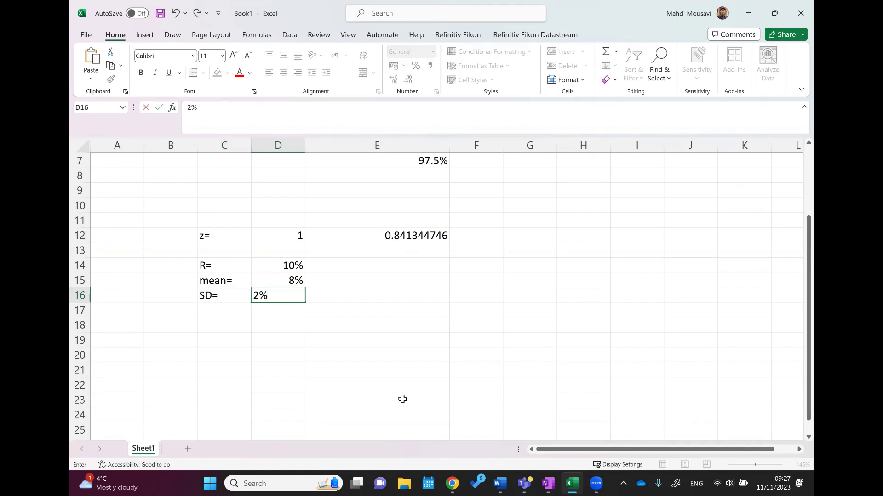
key("Tab")
Enter =NORM.DIST(D14,D15,D16,TRUE) in cell E14, referencing the R, mean and SD cells with the cumulative option.
key("Up")
key("Up")
type("=nor")
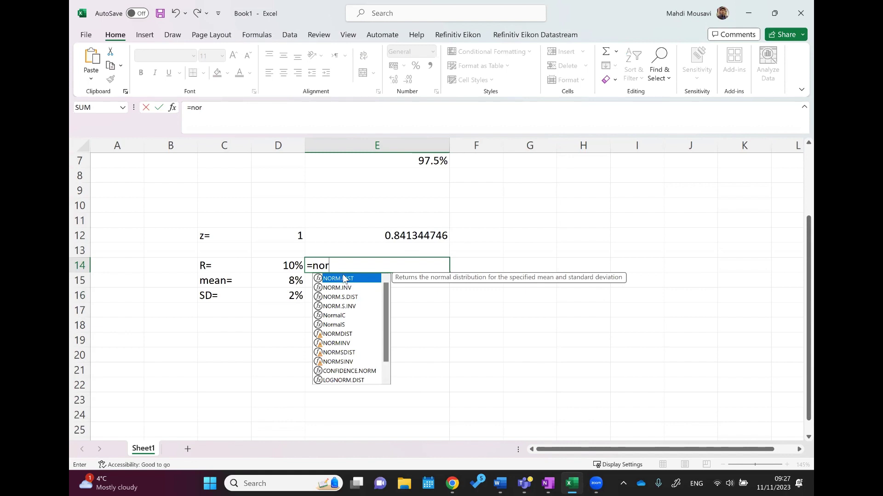
double_click(348, 279)
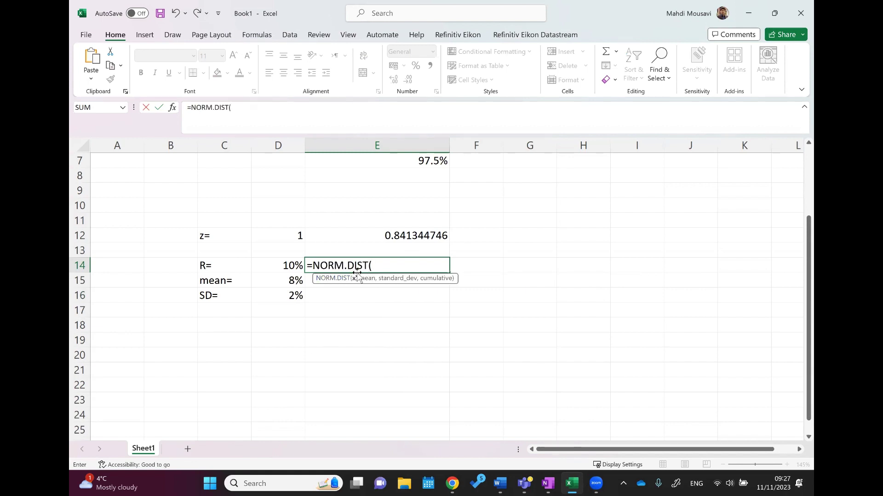
left_click(285, 266)
type(",")
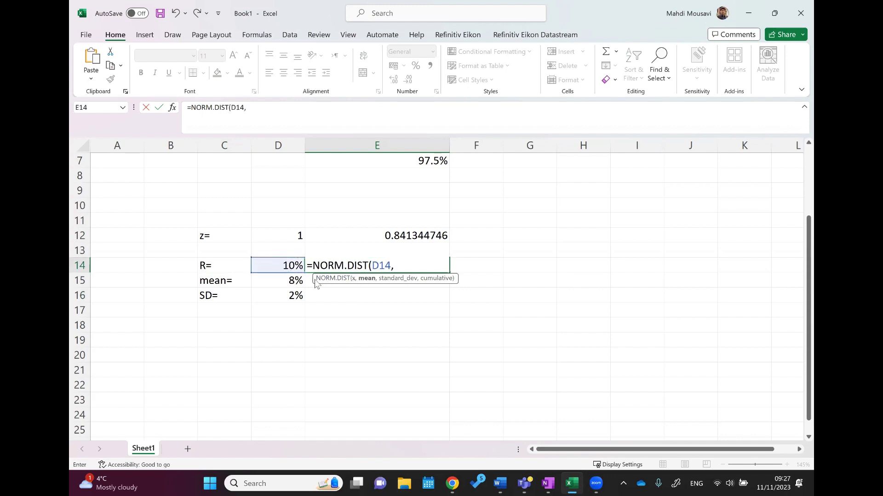
left_click(284, 280)
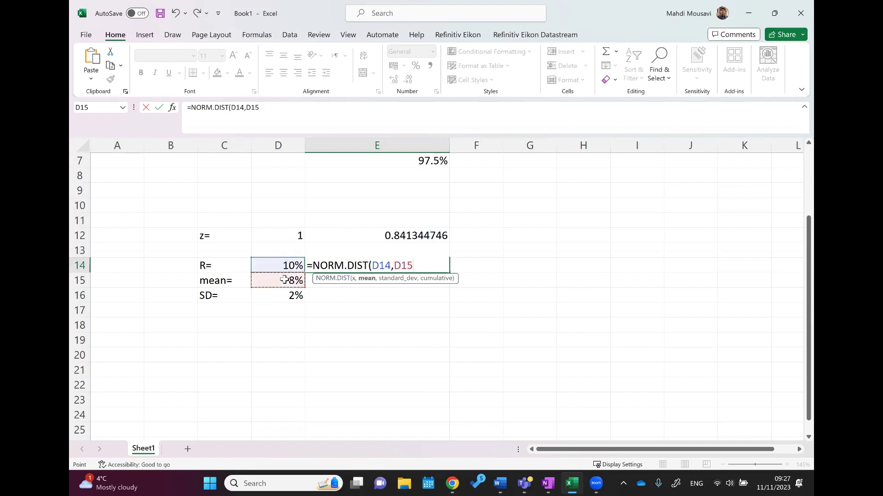
type(",")
left_click(283, 296)
type(",")
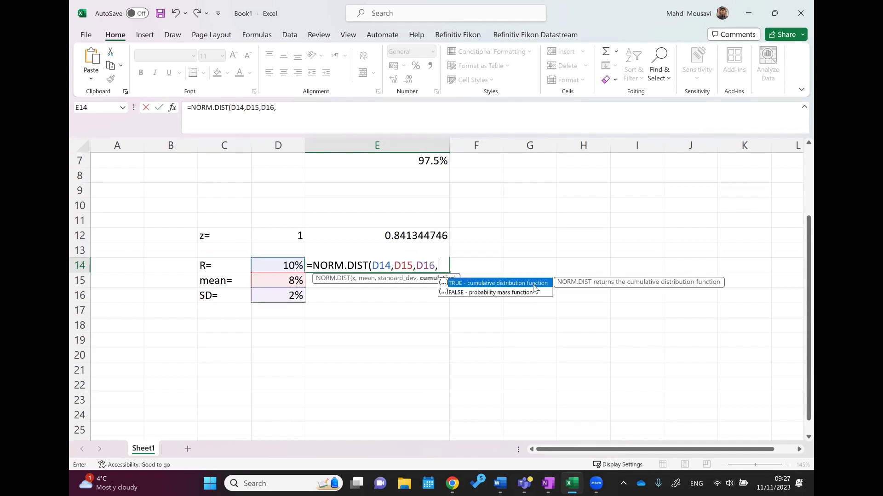
double_click(534, 285)
type(")")
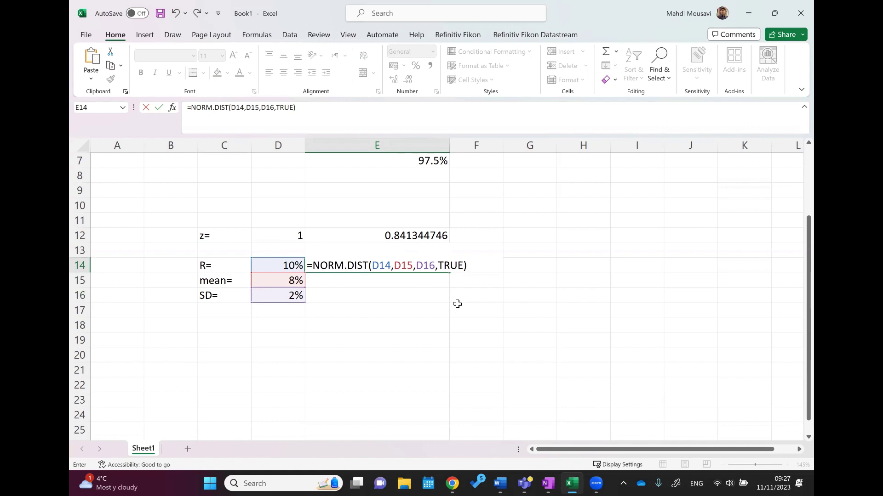
key("Return")
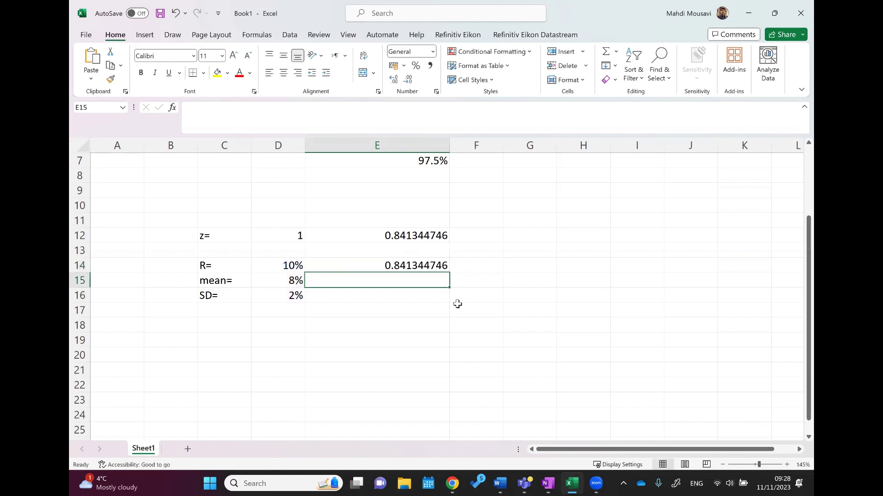
Examine the formulas in E12 and E14 and compare them with their z, R, mean and SD input cells.
left_click(407, 263)
left_click(404, 235)
double_click(402, 236)
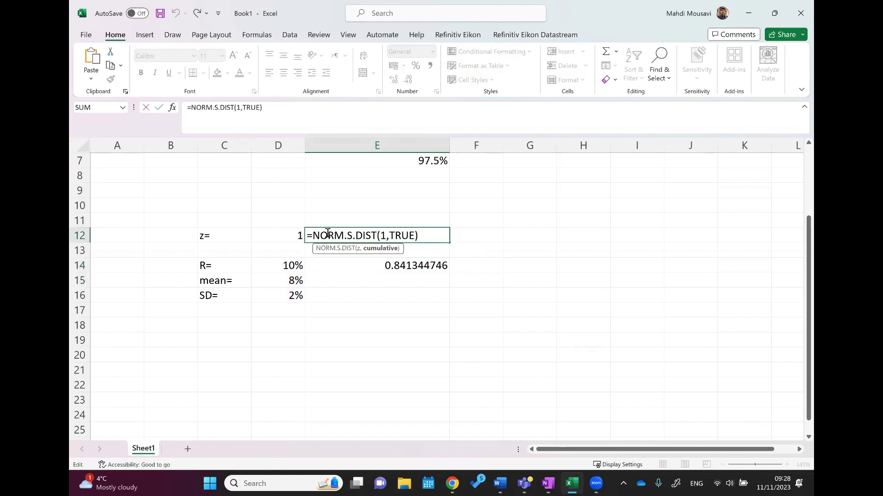
double_click(383, 236)
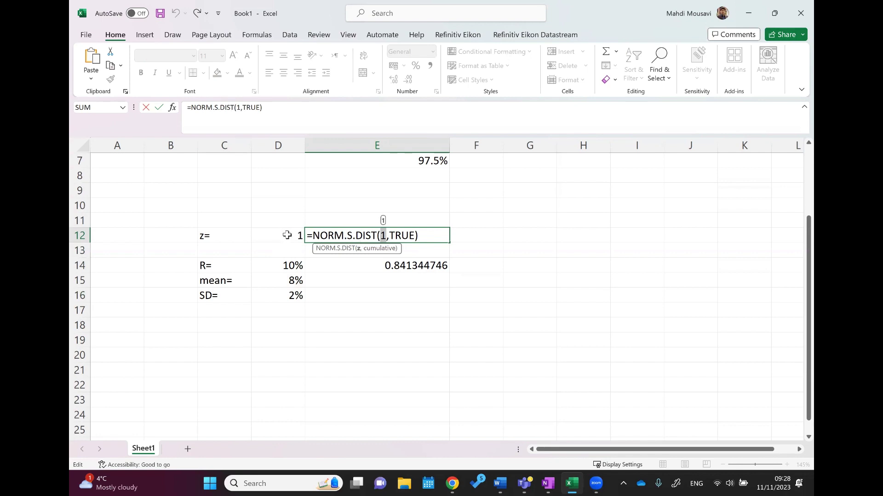
key("Escape")
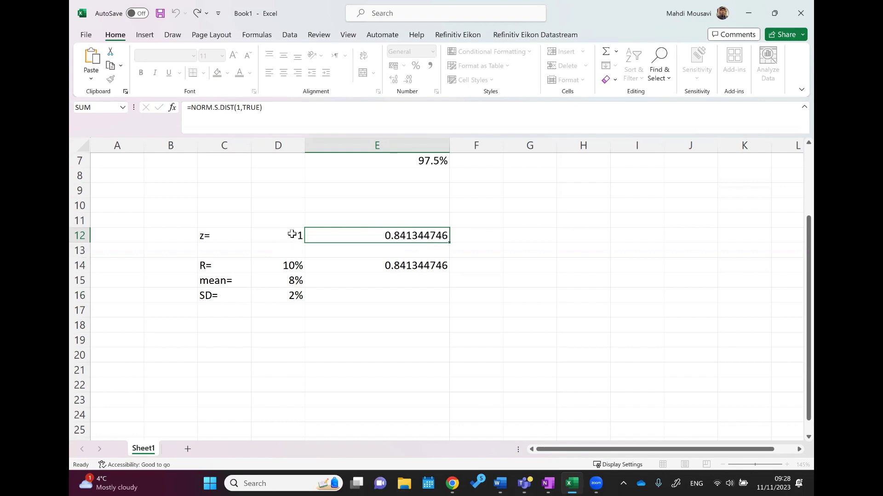
left_click(293, 235)
left_click(289, 266)
left_click_drag(296, 287, 295, 297)
double_click(396, 266)
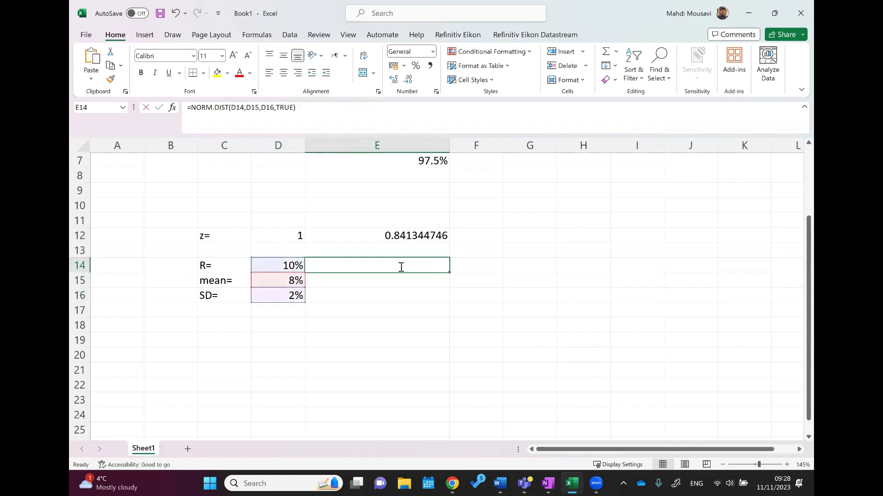
key("Escape")
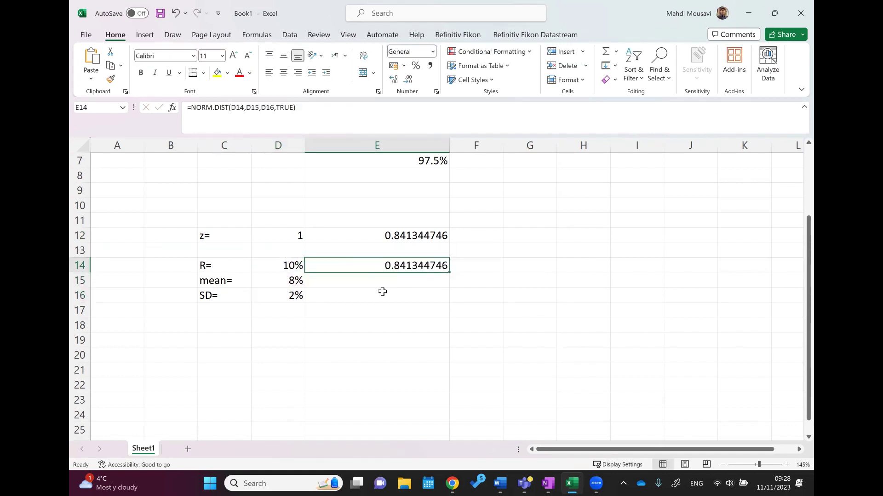
Review the NORM.S.DIST formula in cell E12 and fill the z input cell D12 with yellow.
left_click(285, 232)
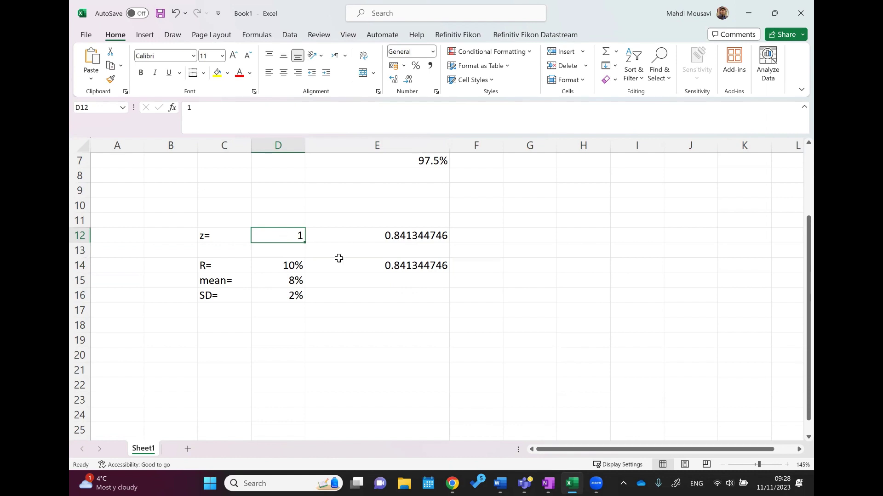
left_click(400, 237)
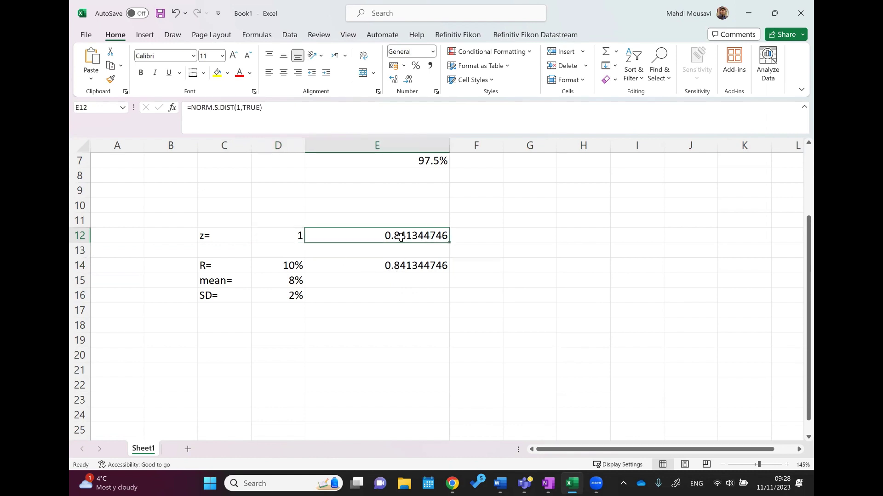
double_click(401, 237)
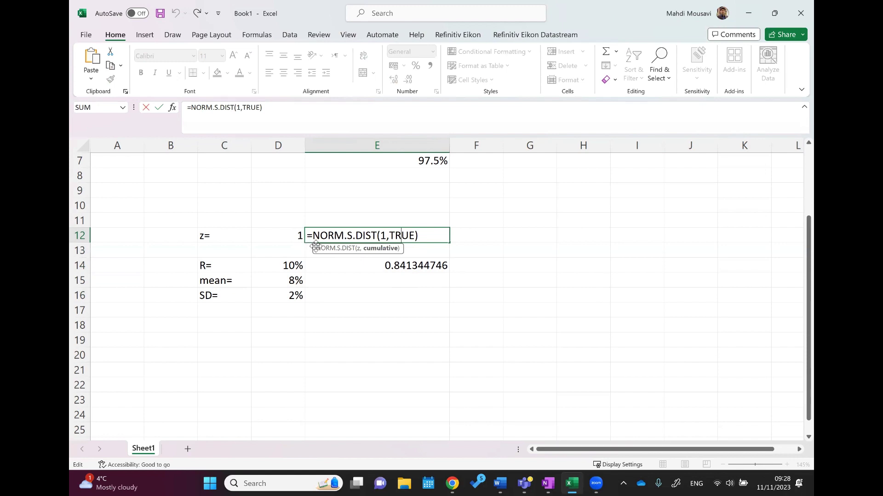
left_click(276, 236)
left_click(218, 73)
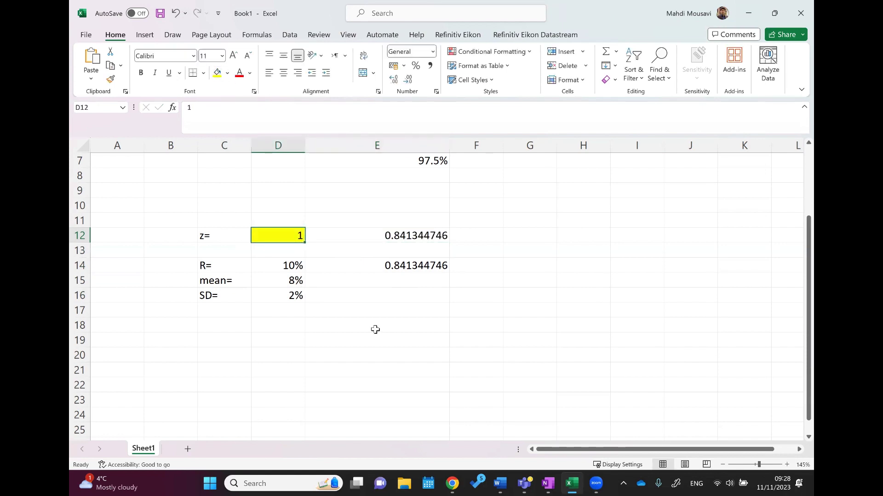
Switch to the Tutorial 4 Week 6 - 2023 document in Word and handwrite VaR α% = [E(R) + Zα · σ] under Question 3.
mouse_move(506, 483)
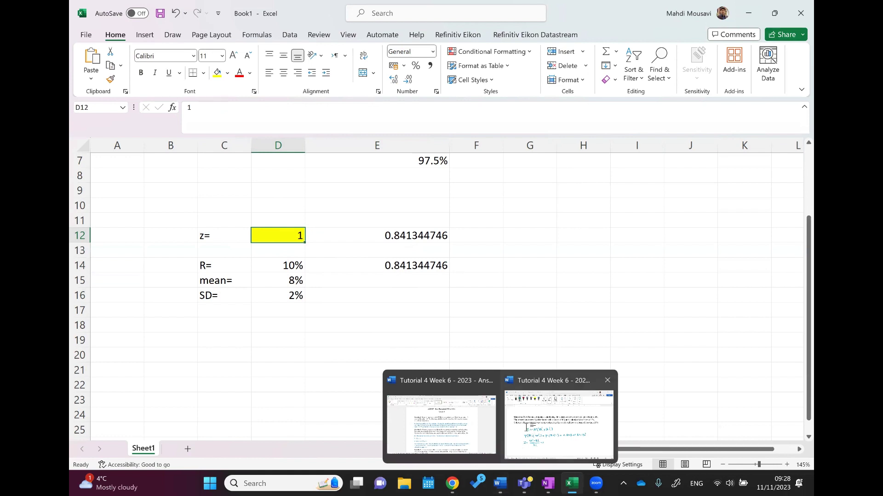
left_click(524, 448)
scroll(389, 320, "down", 10)
scroll(389, 320, "down", 5)
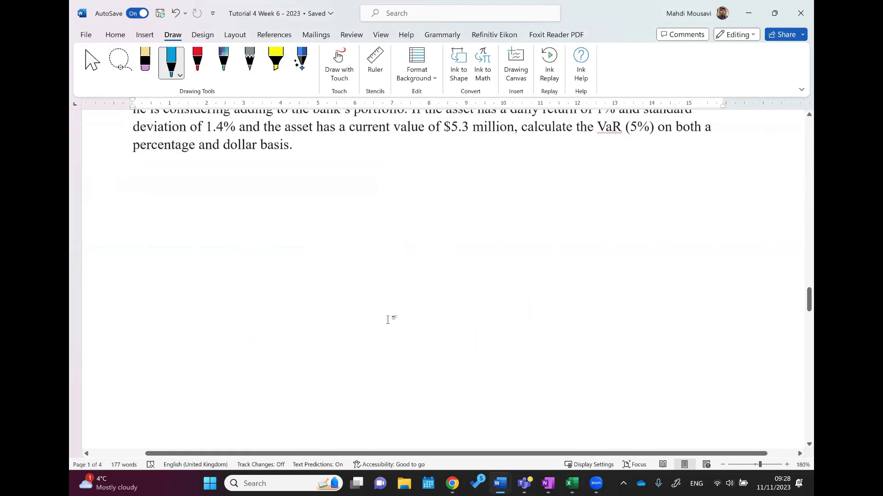
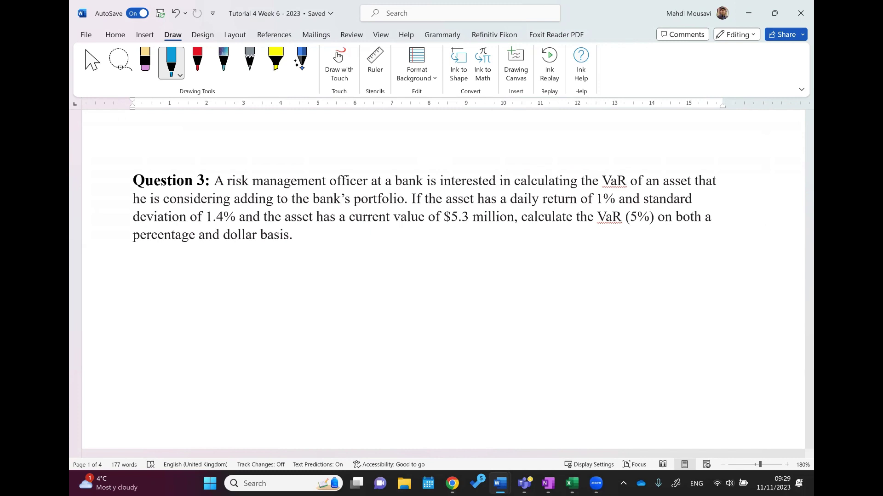
mouse_move(245, 273)
left_mouse_down()
mouse_move(266, 283)
mouse_move(284, 277)
mouse_move(287, 298)
mouse_move(308, 279)
left_mouse_up()
mouse_move(298, 283)
left_mouse_down()
mouse_move(324, 265)
mouse_move(326, 293)
left_mouse_up()
left_click_drag(340, 271, 340, 278)
mouse_move(352, 272)
left_mouse_down()
mouse_move(351, 284)
mouse_move(357, 281)
left_mouse_up()
mouse_move(361, 271)
left_mouse_down()
mouse_move(363, 284)
mouse_move(379, 279)
left_mouse_up()
mouse_move(375, 274)
left_mouse_down()
mouse_move(397, 274)
mouse_move(403, 289)
mouse_move(425, 268)
mouse_move(424, 283)
mouse_move(436, 261)
mouse_move(436, 294)
left_mouse_up()
Annotate the VaR formula with arrows labelling E(R) as Mean and σ as Standard deviation.
left_click_drag(353, 295, 354, 309)
mouse_move(348, 302)
left_mouse_down()
mouse_move(358, 303)
mouse_move(358, 328)
mouse_move(378, 321)
left_mouse_up()
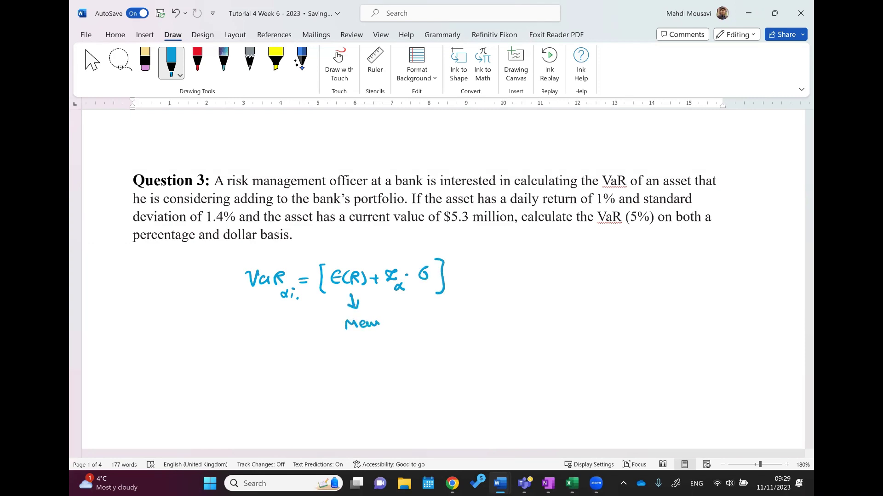
left_click_drag(422, 288, 423, 309)
mouse_move(419, 303)
left_mouse_down()
mouse_move(427, 304)
mouse_move(414, 326)
left_mouse_up()
left_click_drag(416, 320, 464, 314)
mouse_move(469, 321)
left_mouse_down()
mouse_move(481, 313)
mouse_move(510, 320)
left_mouse_up()
left_click_drag(501, 314, 533, 321)
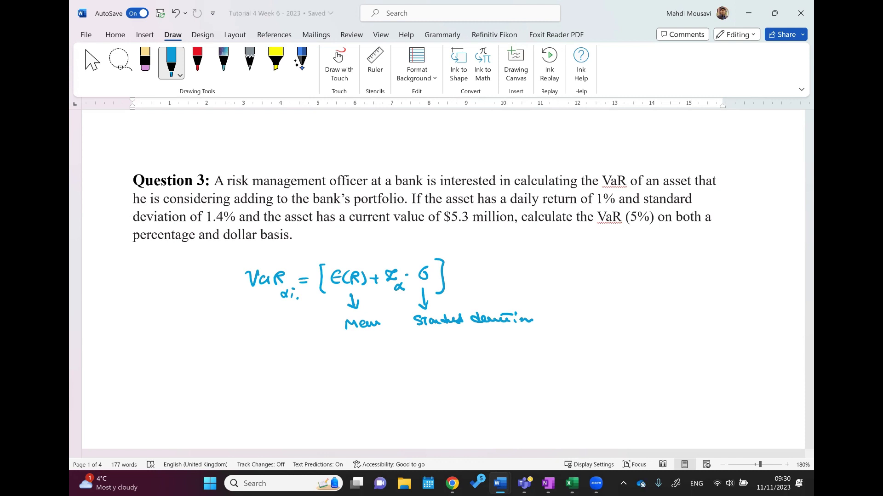
Handwrite the start of the z-value line, Zα = Z5% =, below the VaR formula.
mouse_move(150, 342)
left_mouse_down()
mouse_move(175, 363)
mouse_move(185, 346)
left_mouse_up()
mouse_move(178, 351)
left_mouse_down()
mouse_move(200, 343)
mouse_move(202, 364)
left_mouse_up()
left_click_drag(218, 355, 215, 365)
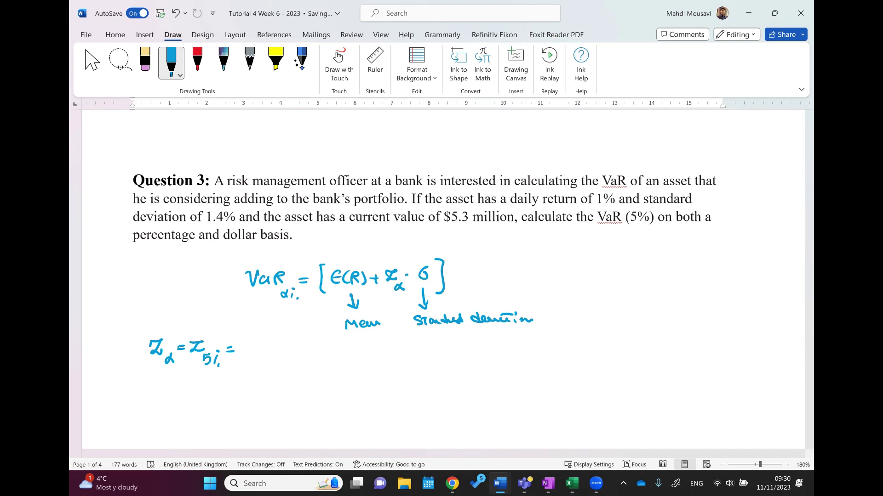
Switch to Chrome and look through the cumulative z-table for a value matching the 5% tail.
left_click(453, 483)
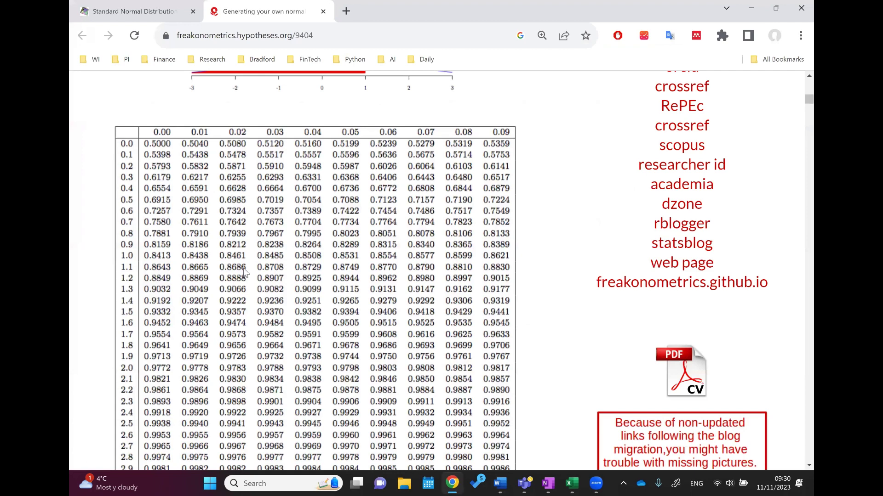
scroll(265, 296, "down", 3)
scroll(276, 285, "up", 3)
scroll(371, 258, "down", 1)
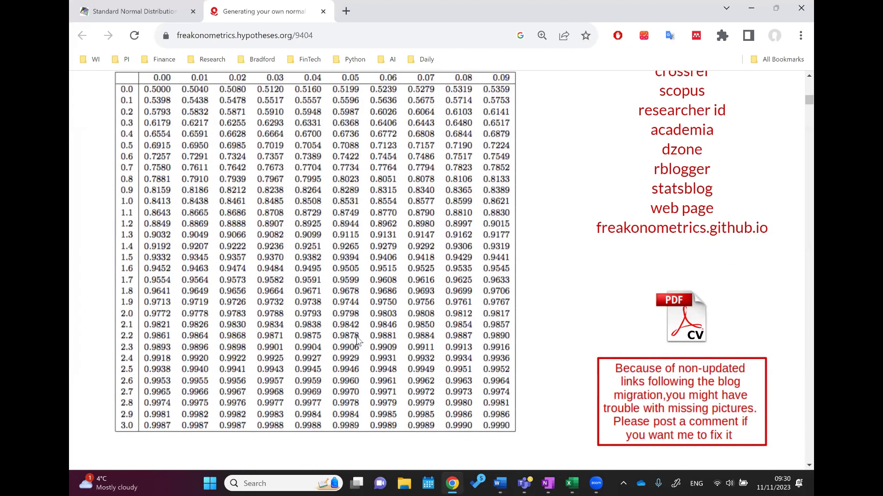
Return to the Word document and sketch a shaded normal curve beside the formula, marking its 5% lower tail and 95% area.
mouse_move(502, 483)
left_click(542, 431)
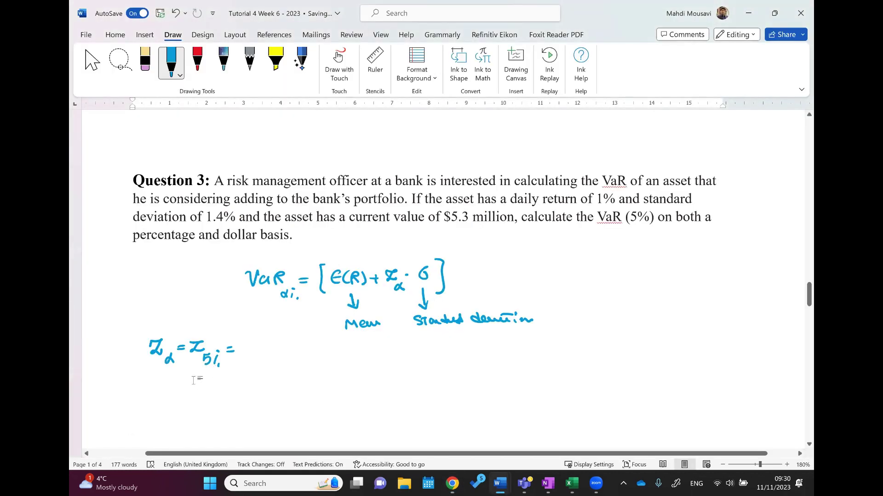
mouse_move(593, 342)
left_mouse_down()
mouse_move(710, 343)
mouse_move(612, 330)
mouse_move(666, 290)
mouse_move(718, 342)
left_mouse_up()
left_click_drag(614, 332, 596, 342)
left_click_drag(600, 334, 607, 309)
left_click_drag(618, 302, 615, 309)
mouse_move(702, 327)
left_mouse_down()
mouse_move(703, 342)
mouse_move(694, 339)
left_mouse_up()
left_click_drag(697, 324, 680, 336)
mouse_move(684, 316)
left_mouse_down()
mouse_move(662, 338)
mouse_move(648, 331)
left_mouse_up()
left_click_drag(672, 298, 615, 337)
left_click_drag(654, 315, 674, 285)
mouse_move(690, 274)
left_mouse_down()
mouse_move(684, 282)
mouse_move(695, 284)
left_mouse_up()
left_click_drag(706, 269, 709, 271)
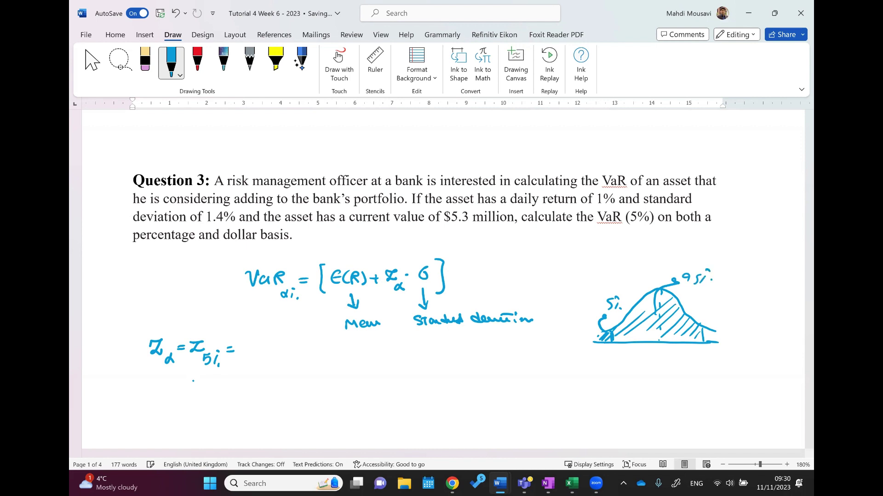
Label the cut-off points under the normal curve as Z5% and Z95%.
left_click_drag(602, 350, 614, 364)
left_click_drag(702, 348, 703, 358)
mouse_move(699, 352)
left_mouse_down()
mouse_move(706, 352)
mouse_move(691, 375)
mouse_move(700, 377)
left_mouse_up()
left_click_drag(707, 373, 711, 382)
left_click_drag(715, 378, 718, 382)
Write Z5% = -Z95% beneath the normal curve and draw a vertical symmetry line through its centre.
mouse_move(588, 386)
left_mouse_down()
mouse_move(600, 386)
mouse_move(607, 405)
left_mouse_up()
mouse_move(621, 398)
left_mouse_down()
mouse_move(618, 407)
mouse_move(635, 394)
left_mouse_up()
mouse_move(640, 397)
left_mouse_down()
mouse_move(666, 401)
mouse_move(664, 410)
left_mouse_up()
mouse_move(672, 405)
left_mouse_down()
mouse_move(671, 414)
mouse_move(685, 404)
left_mouse_up()
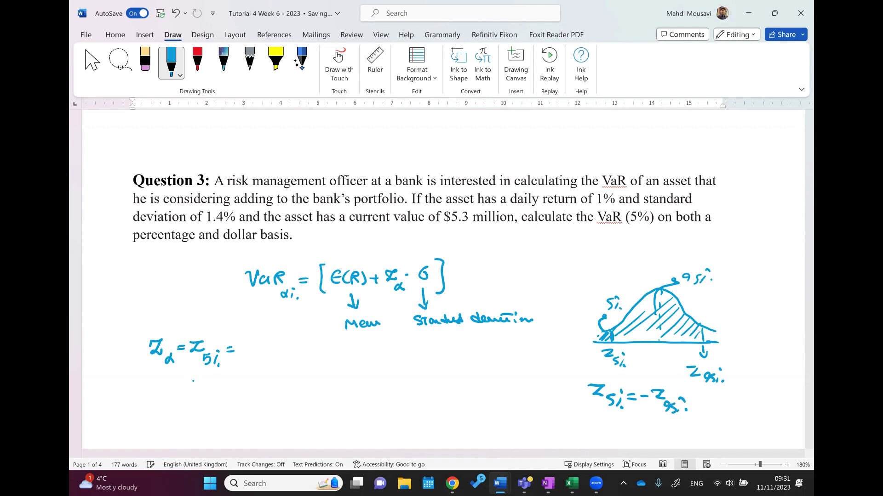
left_click_drag(658, 274, 658, 341)
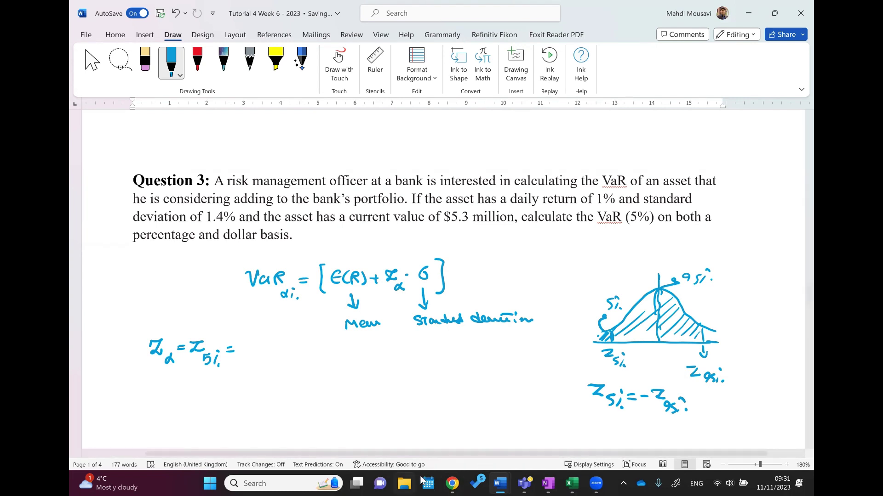
Switch to Chrome and examine the z-table and its curve diagram for the z-value with 95% cumulative probability.
mouse_move(452, 484)
left_click(451, 445)
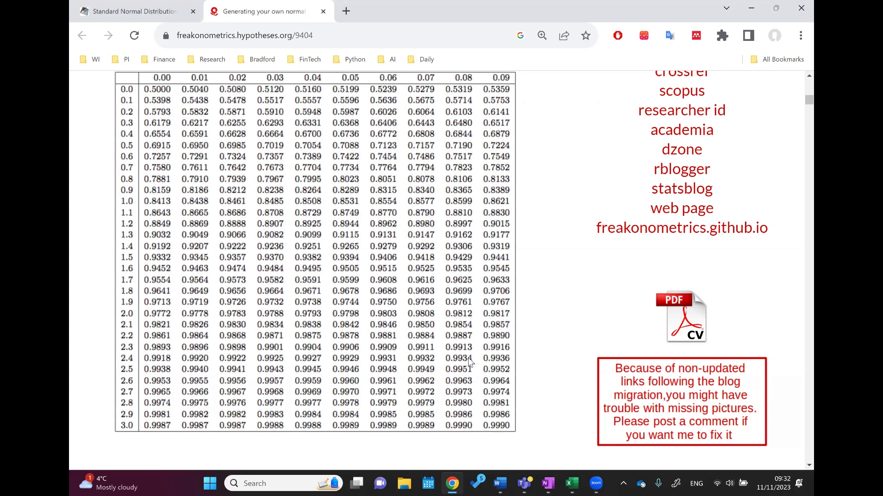
scroll(308, 156, "up", 3)
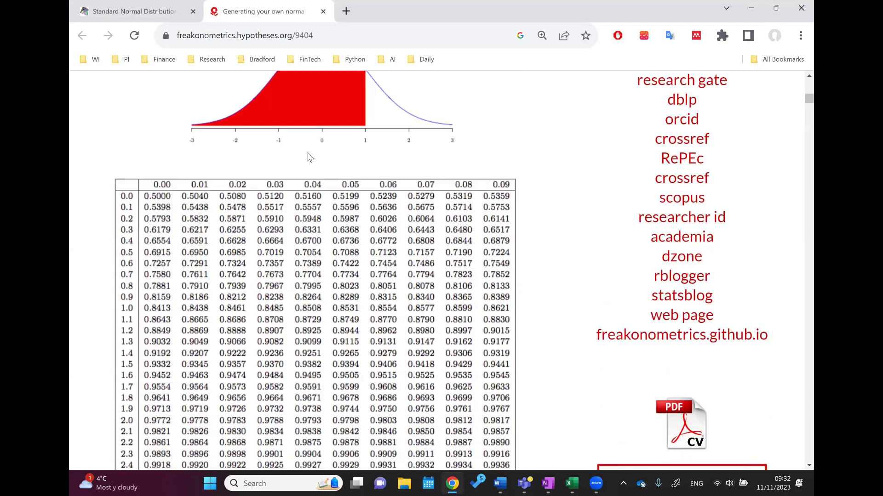
scroll(363, 138, "up", 2)
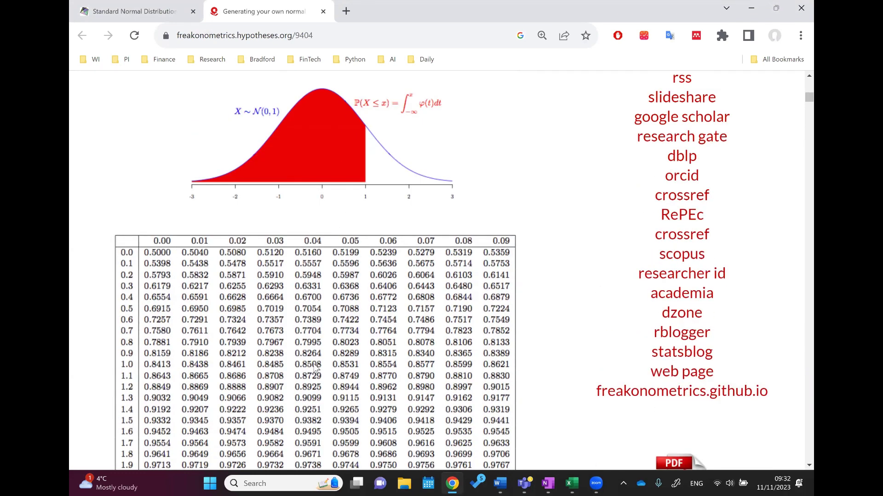
scroll(174, 262, "down", 1)
scroll(175, 261, "up", 1)
scroll(218, 207, "down", 2)
scroll(216, 209, "up", 3)
scroll(213, 211, "down", 2)
scroll(180, 181, "up", 1)
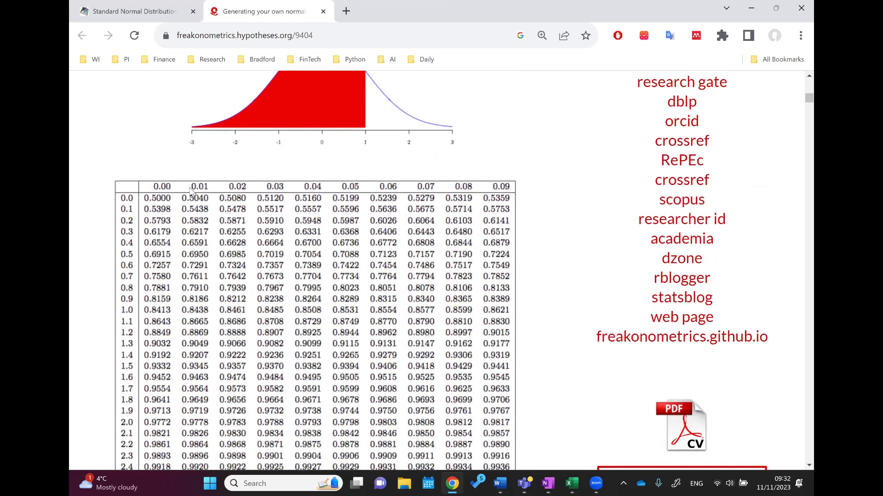
scroll(276, 285, "down", 1)
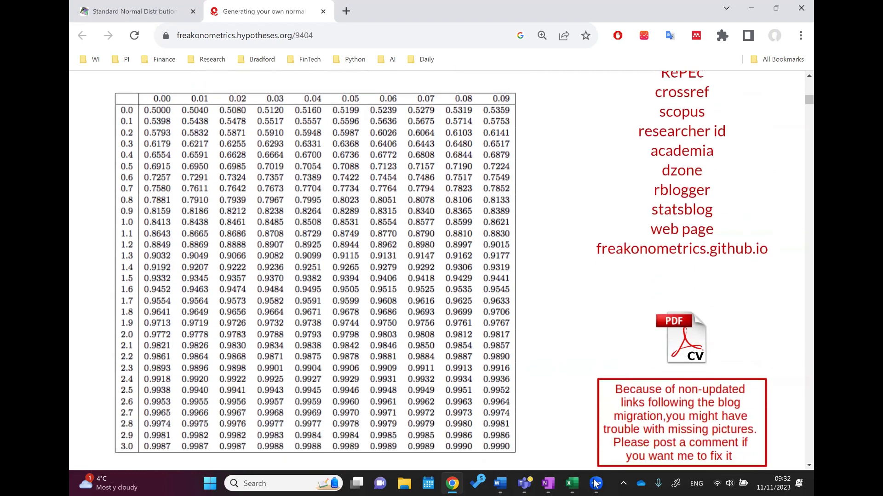
Return to the Word document and complete the z-value line with -Z95% = -1.64.
mouse_move(499, 483)
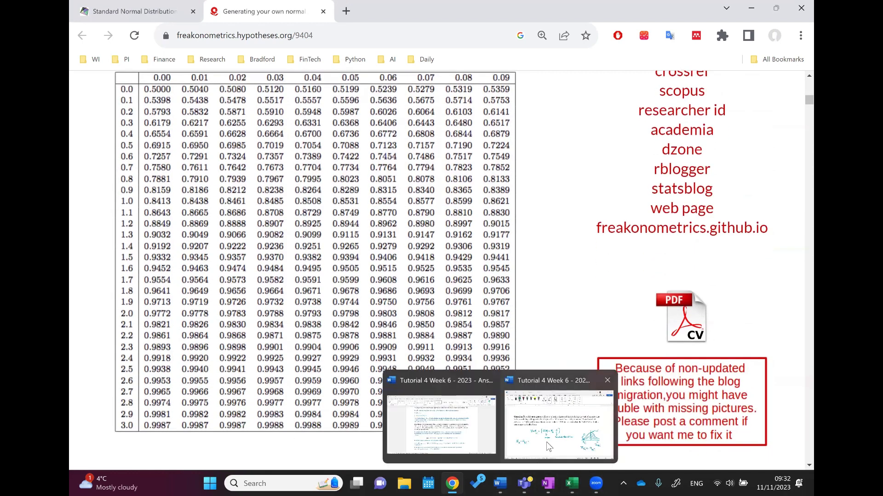
left_click(545, 443)
mouse_move(241, 349)
left_mouse_down()
mouse_move(269, 351)
mouse_move(270, 364)
left_mouse_up()
mouse_move(279, 355)
left_mouse_down()
mouse_move(273, 366)
mouse_move(304, 343)
left_mouse_up()
left_click_drag(296, 349, 322, 347)
mouse_move(326, 341)
left_mouse_down()
mouse_move(328, 352)
mouse_move(362, 349)
left_mouse_up()
left_click_drag(360, 341, 361, 352)
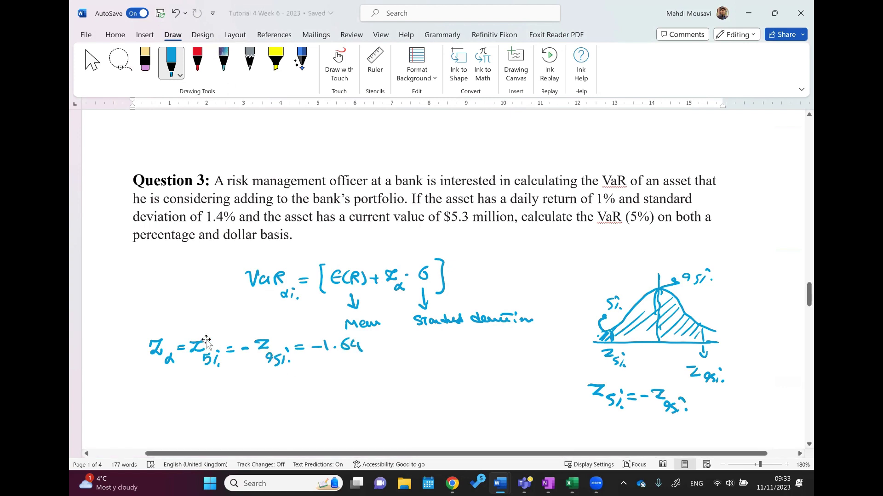
Handwrite the percentage calculation VaR 5% = [1% - 1.64 × 1.4%] = -1.31% below the z-value line.
left_click_drag(230, 388, 242, 388)
mouse_move(251, 394)
left_mouse_down()
mouse_move(265, 399)
mouse_move(260, 417)
mouse_move(287, 399)
left_mouse_up()
left_click_drag(279, 403, 287, 402)
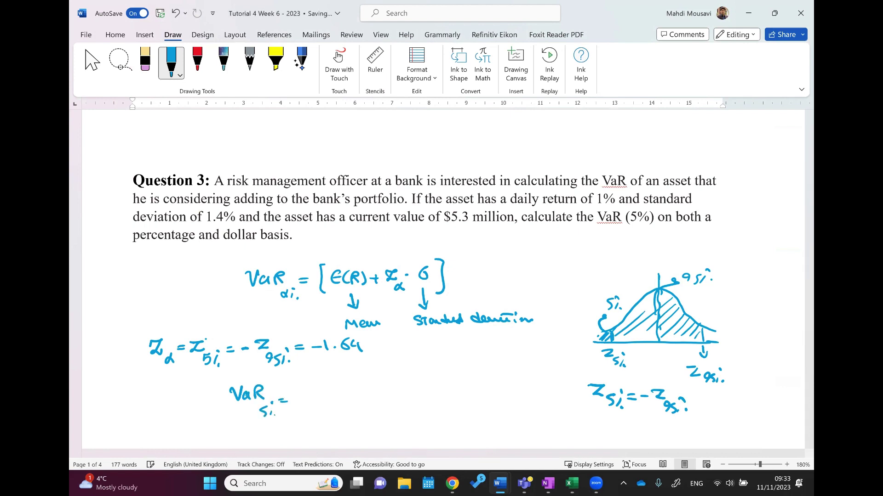
mouse_move(304, 383)
left_mouse_down()
mouse_move(306, 413)
mouse_move(323, 401)
left_mouse_up()
left_click_drag(327, 402, 347, 395)
left_click_drag(354, 388, 361, 400)
left_click_drag(370, 389, 367, 396)
left_click_drag(374, 389, 380, 400)
left_click_drag(386, 390, 394, 400)
mouse_move(394, 391)
left_mouse_down()
mouse_move(386, 399)
mouse_move(401, 398)
left_mouse_up()
left_click_drag(408, 393, 416, 398)
left_click_drag(426, 388, 424, 399)
left_click_drag(426, 382, 433, 410)
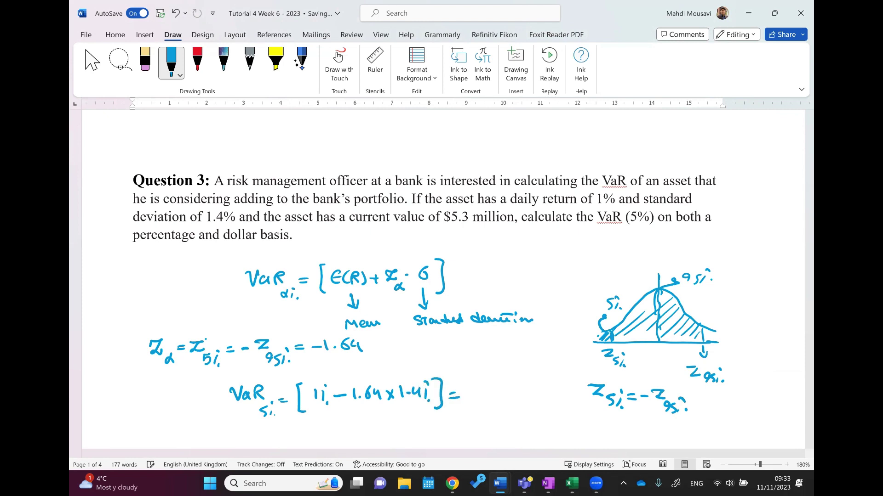
left_click_drag(467, 394, 514, 395)
left_click_drag(529, 383, 525, 396)
Prefix the percentage VaR calculation with the handwritten label 1 day -.
scroll(202, 357, "down", 3)
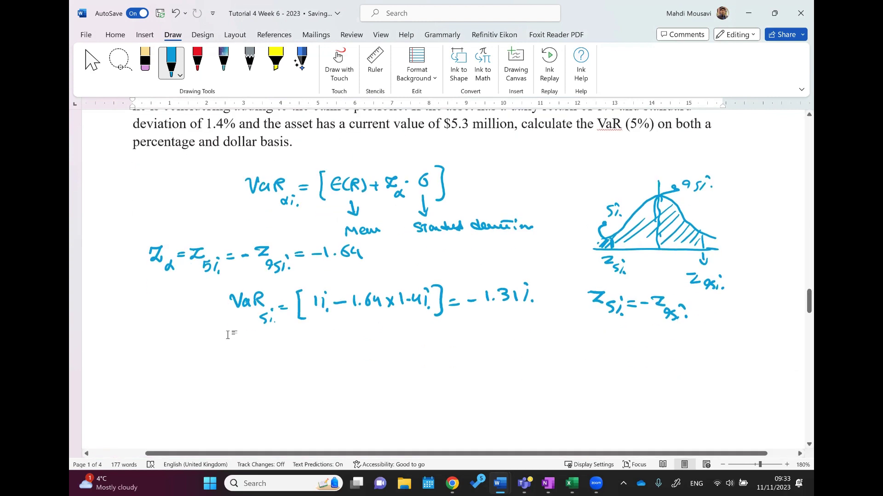
mouse_move(186, 297)
left_mouse_down()
mouse_move(187, 309)
mouse_move(202, 309)
left_mouse_up()
left_click_drag(207, 304, 214, 318)
left_click_drag(225, 311, 233, 311)
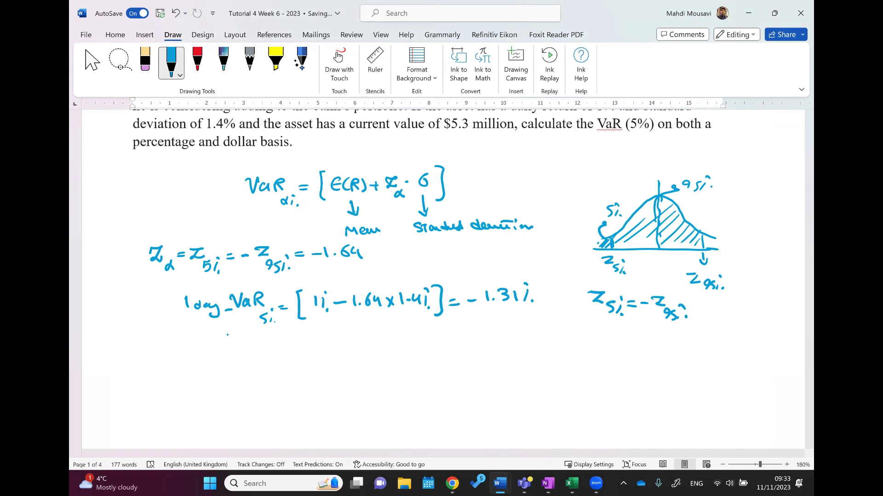
Handwrite the dollar calculation 1d-VaR 5% = -1.31% × $5.3 m = below the percentage VaR line.
mouse_move(161, 354)
left_mouse_down()
mouse_move(162, 365)
mouse_move(173, 367)
mouse_move(197, 353)
left_mouse_up()
left_click_drag(204, 357, 209, 366)
left_click_drag(207, 367, 212, 375)
mouse_move(221, 370)
left_mouse_down()
mouse_move(221, 378)
mouse_move(244, 364)
left_mouse_up()
left_click_drag(235, 370, 269, 368)
left_click_drag(278, 358, 292, 370)
left_click_drag(302, 353, 302, 355)
left_click_drag(301, 359, 298, 370)
left_click_drag(307, 367, 326, 369)
mouse_move(326, 357)
left_mouse_down()
mouse_move(318, 369)
mouse_move(342, 369)
left_mouse_up()
left_click_drag(358, 354, 351, 354)
left_click_drag(352, 355, 350, 366)
left_click_drag(360, 362, 395, 367)
left_click_drag(401, 362, 411, 362)
left_click_drag(401, 366, 410, 366)
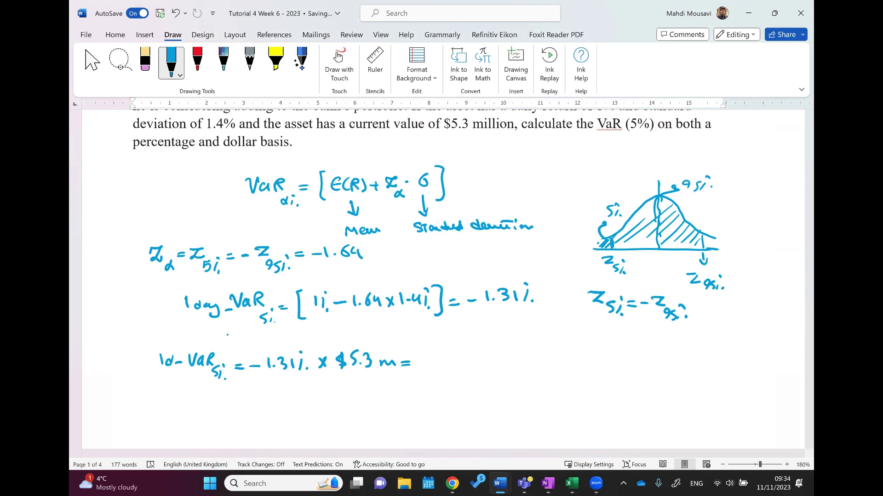
Write $69,048.14 as the dollar VaR result, correcting the miswritten digit, and double-underline it.
mouse_move(434, 351)
left_mouse_down()
mouse_move(427, 361)
mouse_move(448, 368)
mouse_move(458, 353)
mouse_move(464, 374)
left_mouse_up()
key("ctrl+z")
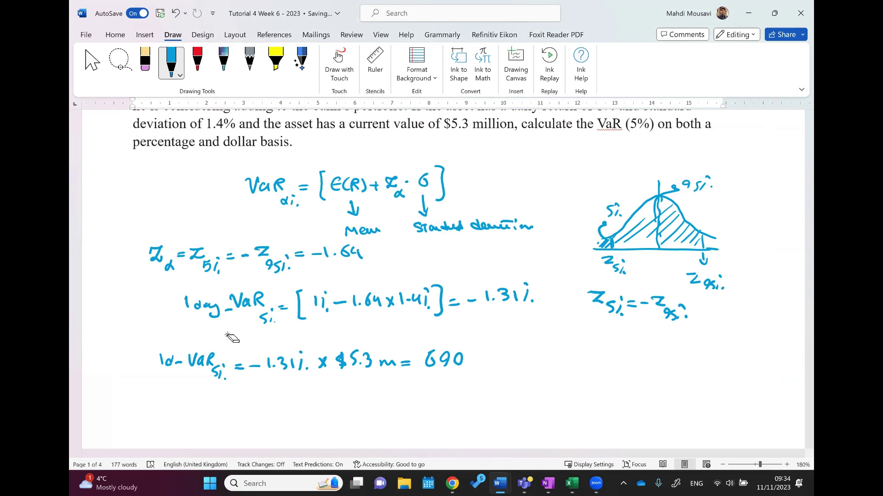
mouse_move(468, 350)
left_mouse_down()
mouse_move(474, 365)
mouse_move(483, 354)
mouse_move(448, 378)
left_mouse_up()
left_click_drag(424, 340, 422, 350)
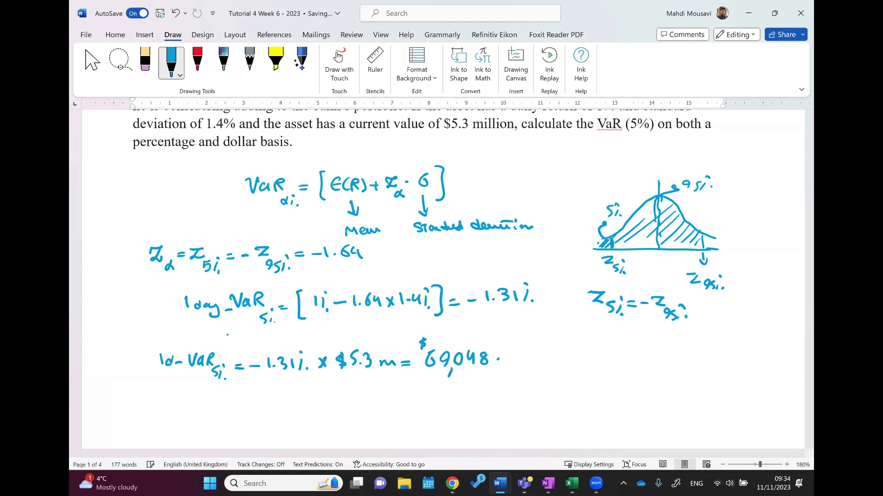
left_click_drag(506, 352, 505, 363)
left_click_drag(512, 355, 519, 366)
left_click_drag(422, 382, 513, 379)
left_click_drag(442, 385, 482, 383)
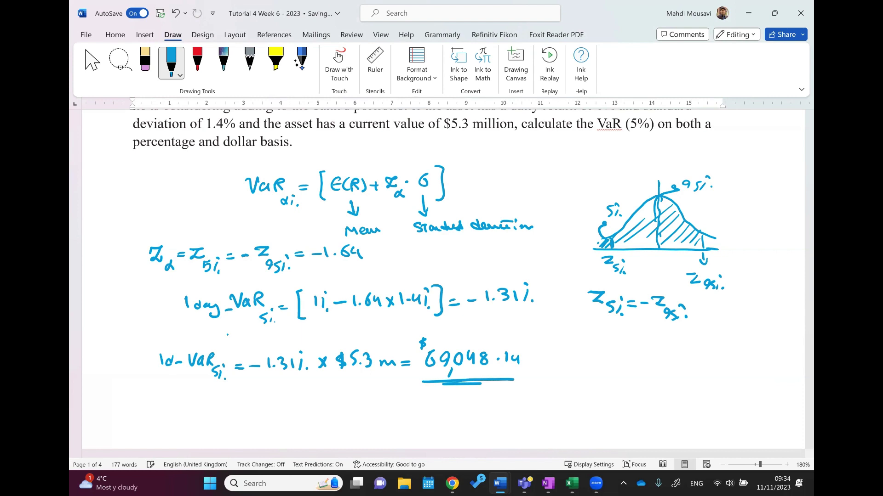
Switch to Excel and enter =1%+NORM.S.INV(5%)*1.4% in cell C20 to compute the percentage VaR.
left_click(571, 484)
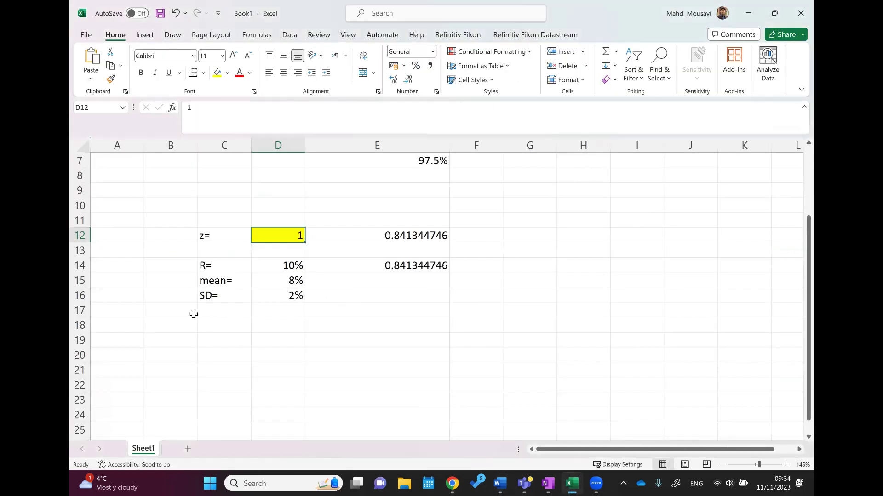
left_click(241, 355)
type("=")
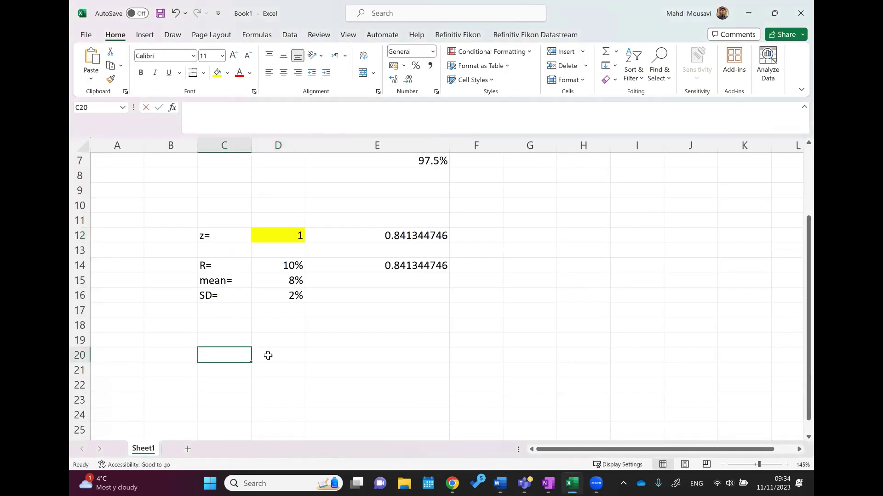
type("1%+")
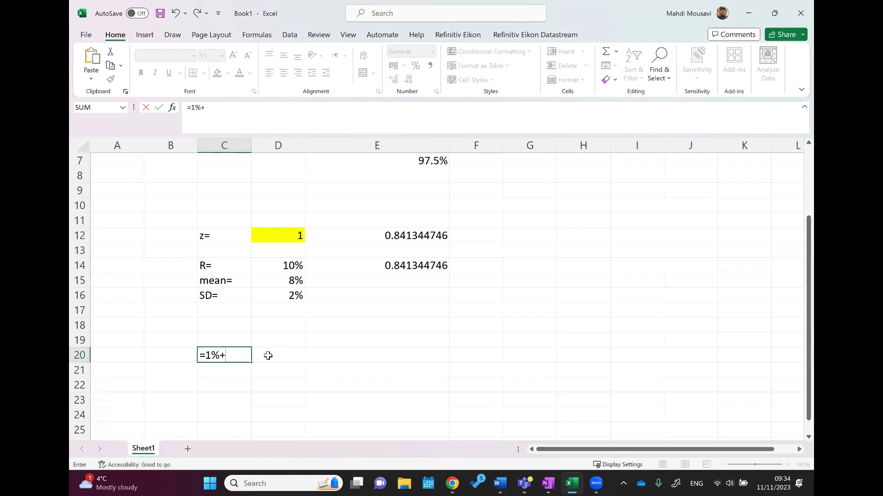
type("norm")
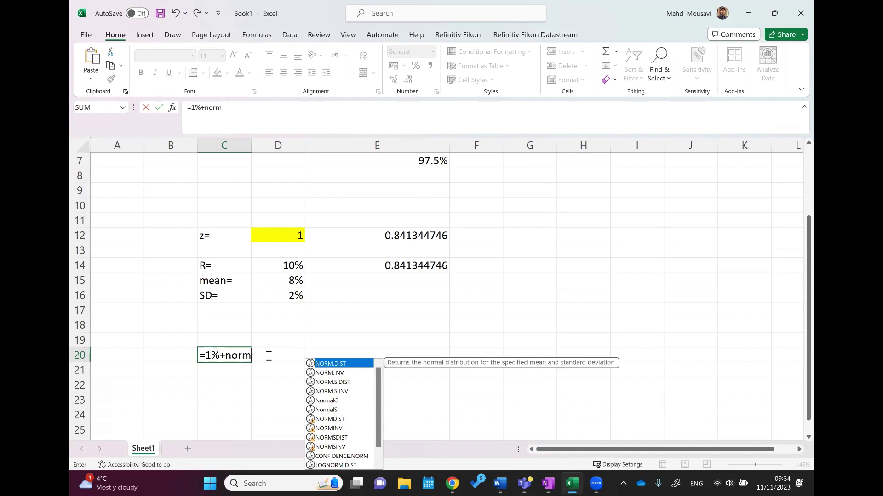
left_click(335, 392)
double_click(335, 392)
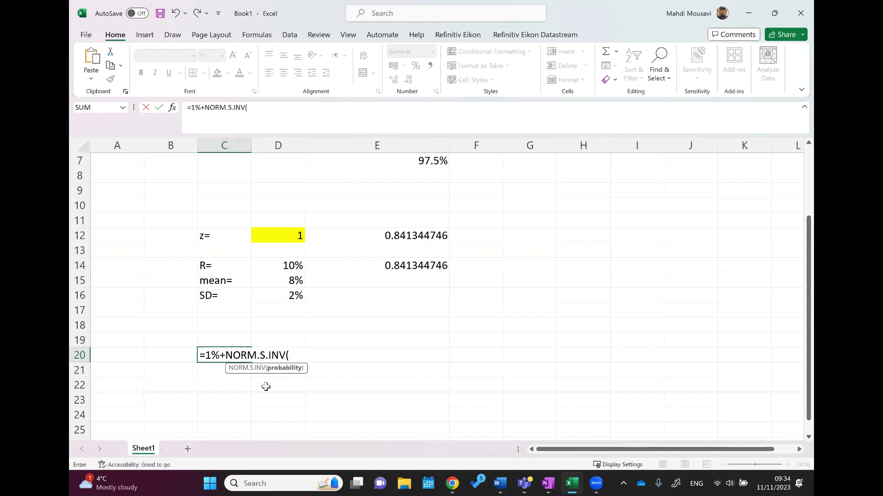
type("5%)*")
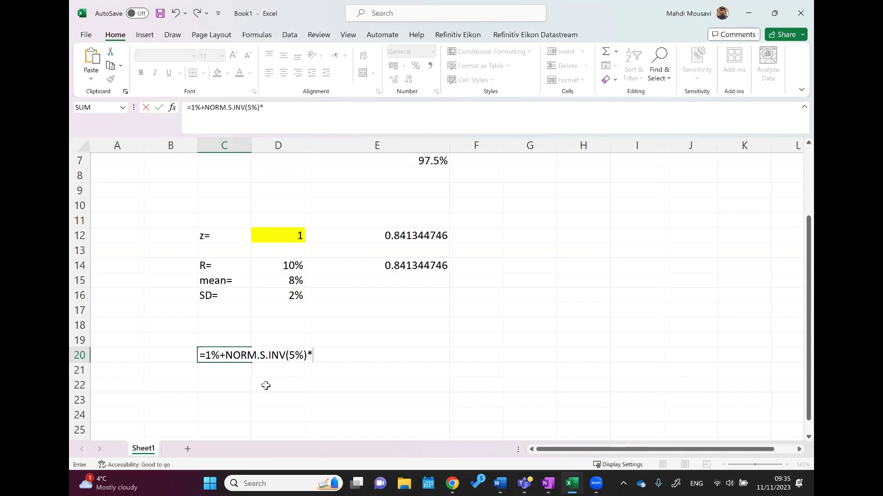
type("1.4%")
key("Return")
Narrow column C and format the percentage VaR in C20 to three decimal places.
left_click(256, 356)
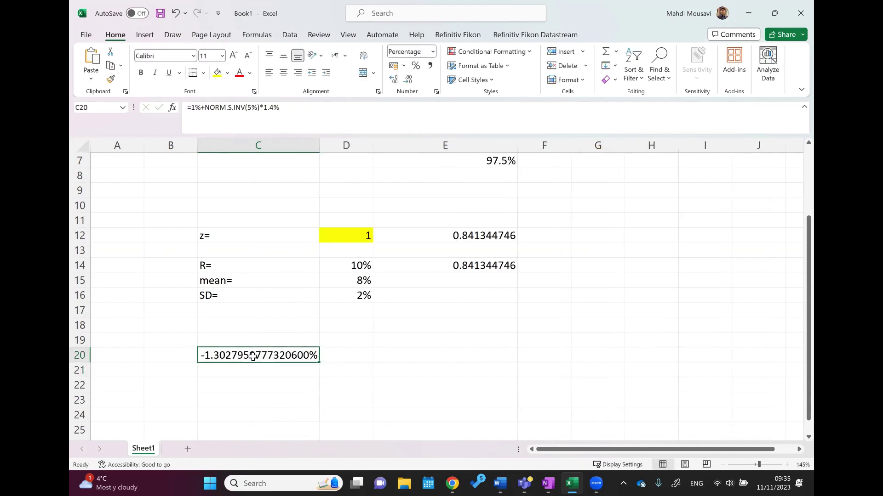
left_click_drag(320, 145, 262, 145)
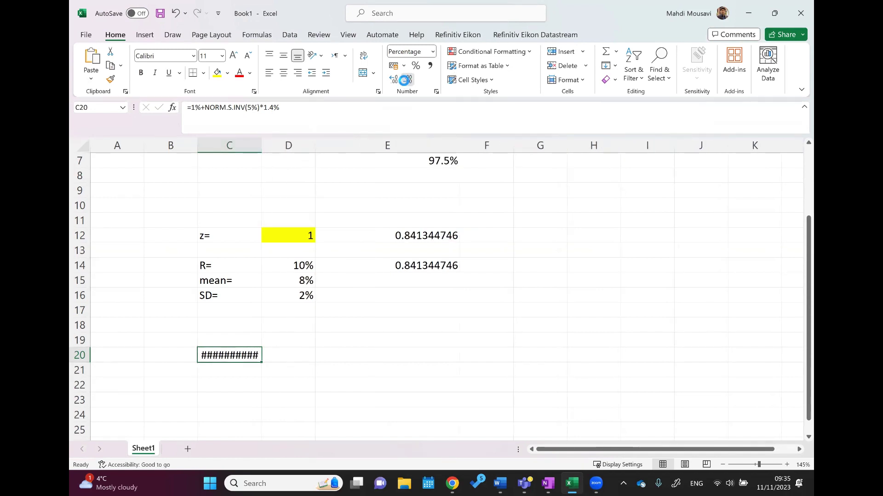
left_click(298, 265)
left_click(110, 79)
left_click(239, 358)
left_click(393, 79)
left_click(394, 79)
left_click(393, 79)
Enter =C20*5300000 in D20 to compute the dollar VaR.
left_click(287, 358)
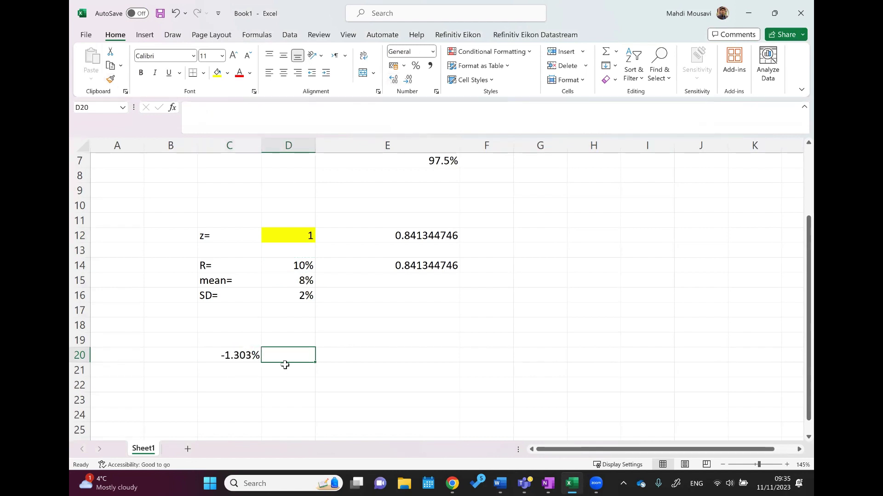
type("=")
key("Left")
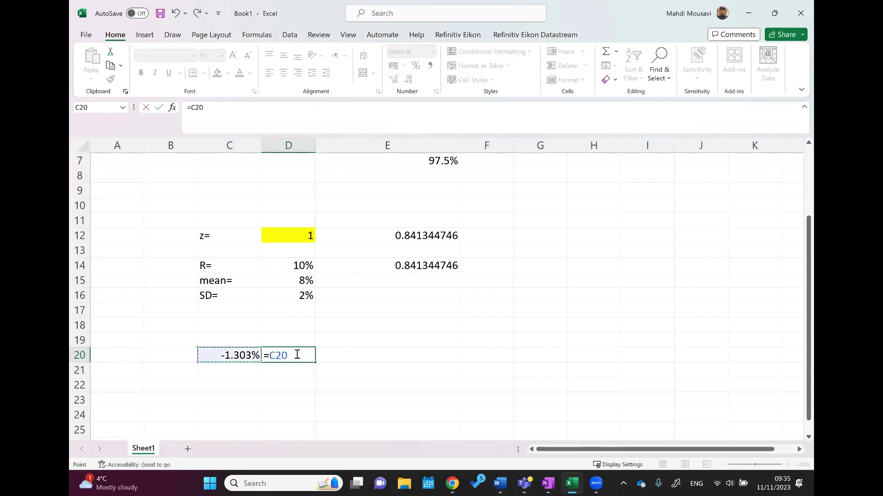
type("*5300000")
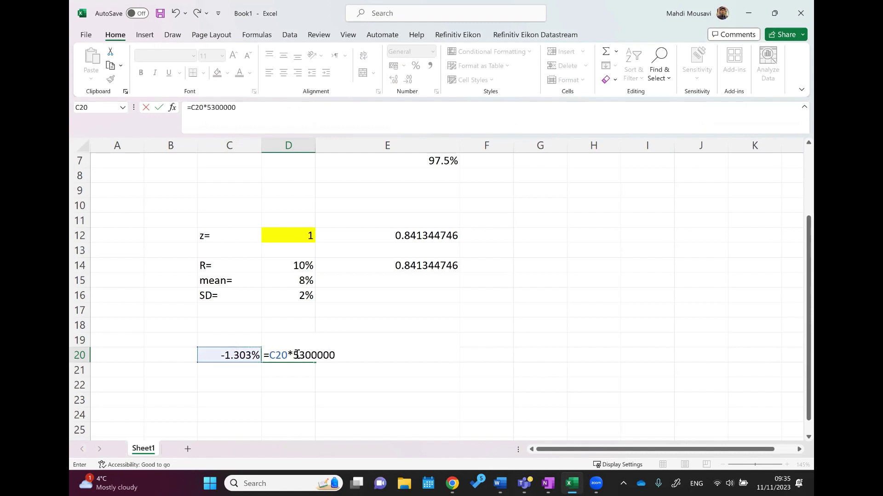
key("Return")
key("Up")
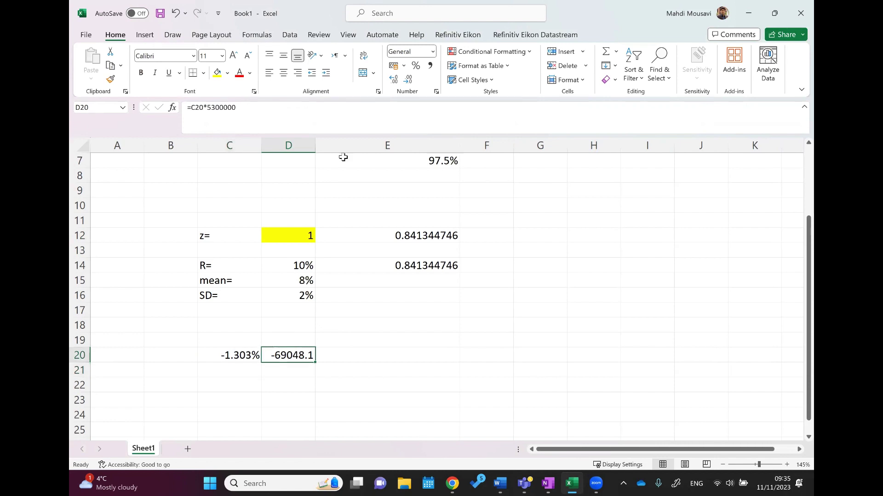
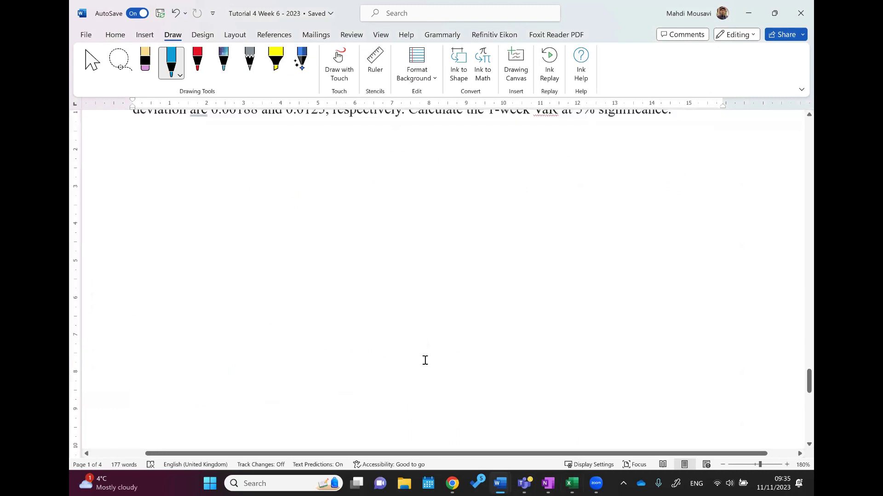
Under Question 4, handwrite VaR (5%) = [0.00188 + Z 5% × 0.0125] × $100,000,000, with an equals sign on the line below.
scroll(425, 360, "up", 2)
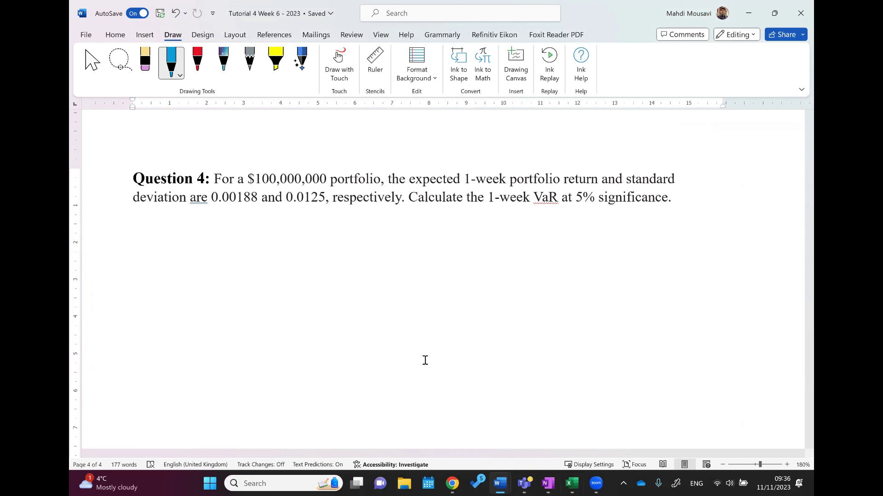
mouse_move(175, 239)
left_mouse_down()
mouse_move(204, 251)
mouse_move(201, 264)
mouse_move(218, 256)
mouse_move(230, 266)
mouse_move(262, 234)
mouse_move(257, 259)
mouse_move(279, 245)
mouse_move(340, 248)
left_mouse_up()
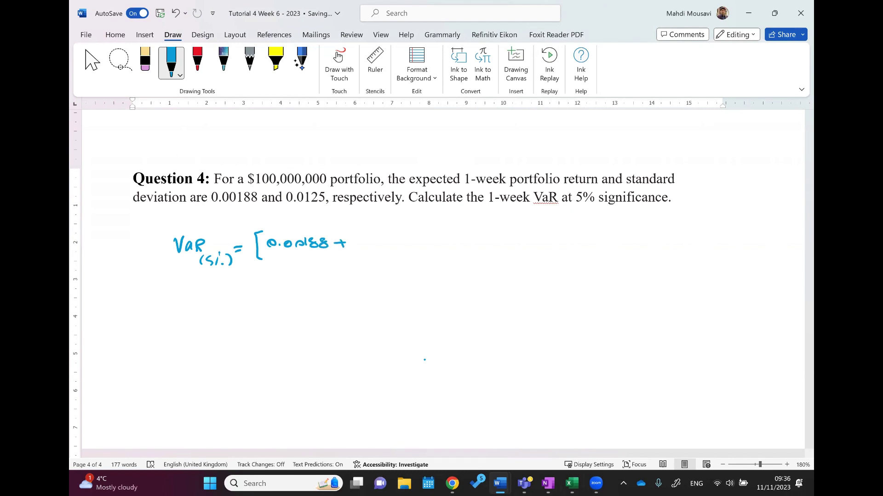
mouse_move(350, 234)
left_mouse_down()
mouse_move(364, 246)
mouse_move(361, 260)
left_mouse_up()
left_click_drag(370, 254, 381, 243)
left_click_drag(395, 234, 411, 235)
left_click(400, 241)
left_click_drag(419, 232, 420, 240)
left_click_drag(426, 234, 445, 259)
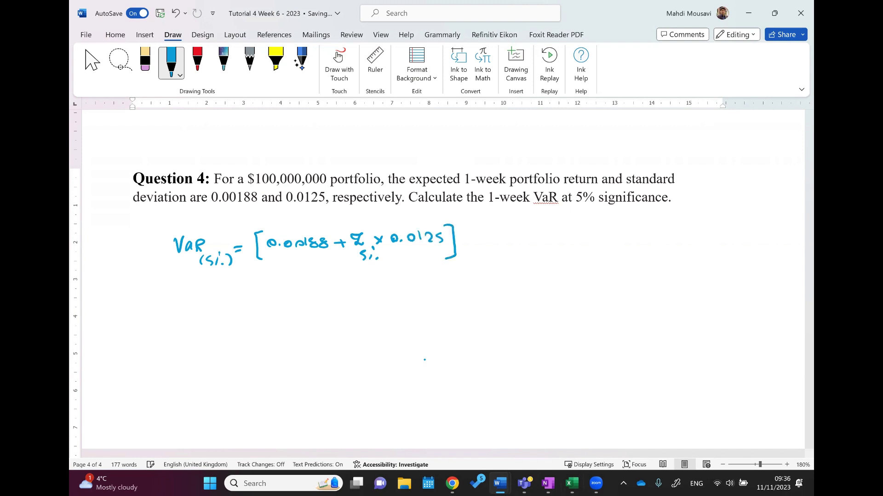
mouse_move(475, 234)
left_mouse_down()
mouse_move(468, 244)
mouse_move(562, 240)
left_mouse_up()
left_click_drag(484, 220, 480, 225)
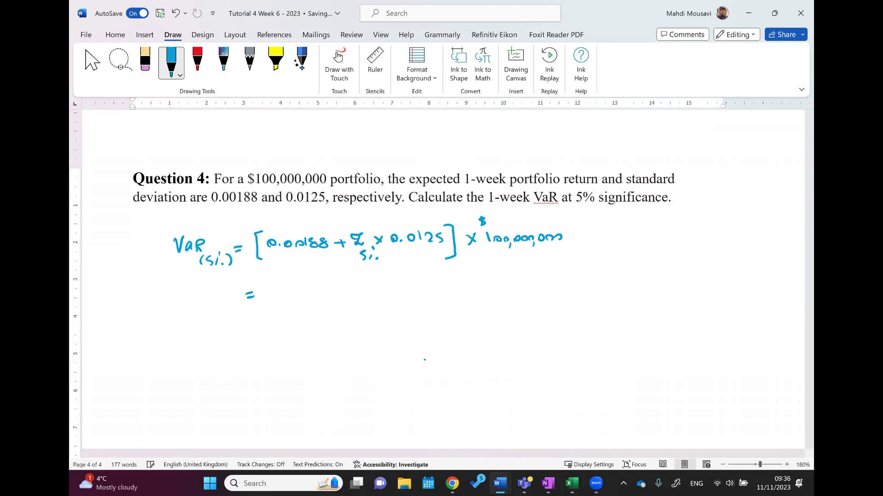
Switch to Excel, enter =(0.00188+NORM.S.INV(5%)*0.0125)*100000000 in D23, and apply the Accounting format in pounds.
left_click(572, 483)
left_click(240, 372)
scroll(240, 373, "down", 1)
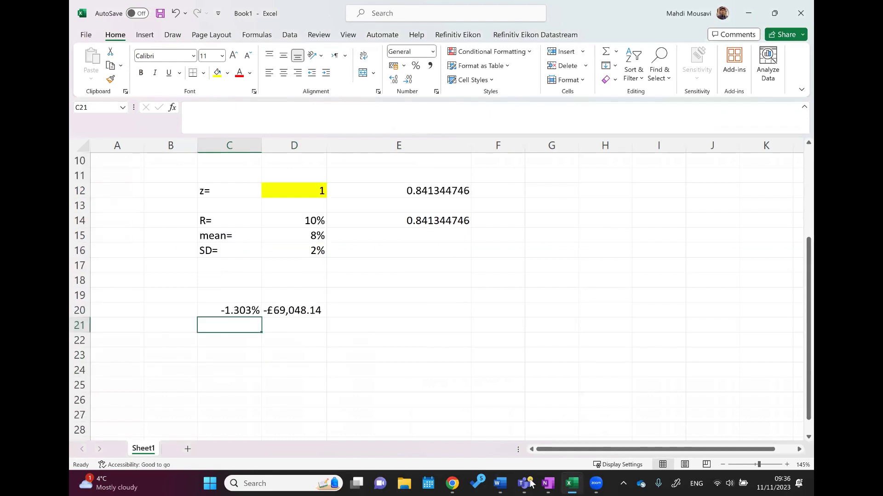
left_click(294, 353)
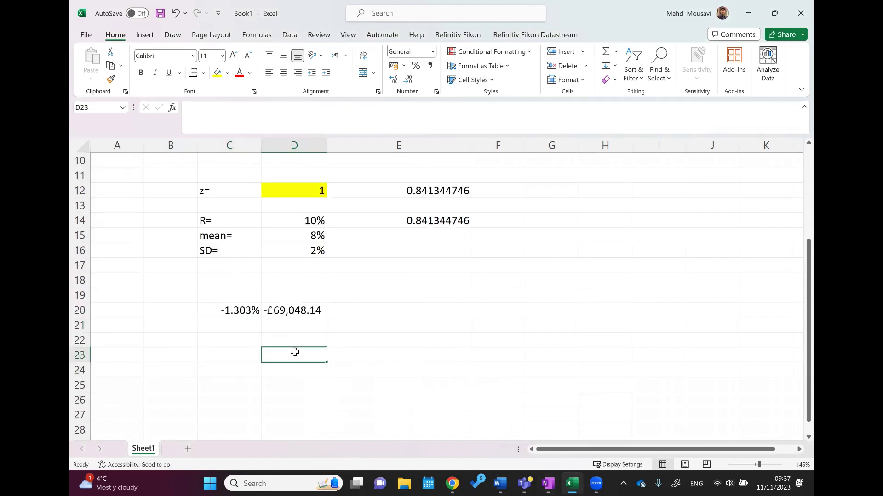
type("=")
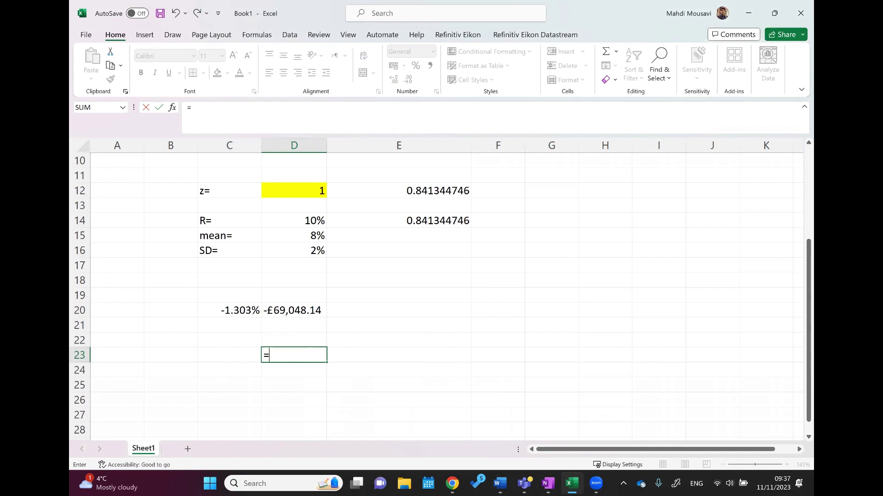
type("(0.00188+")
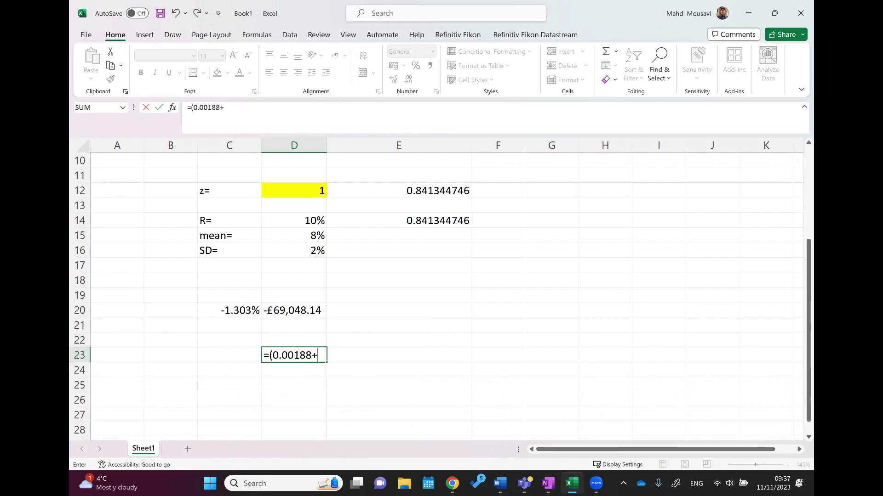
type("norm")
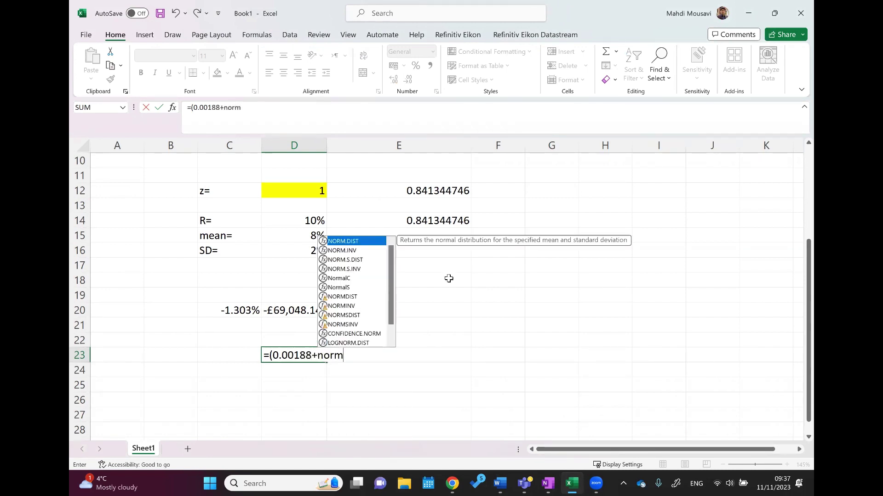
double_click(354, 269)
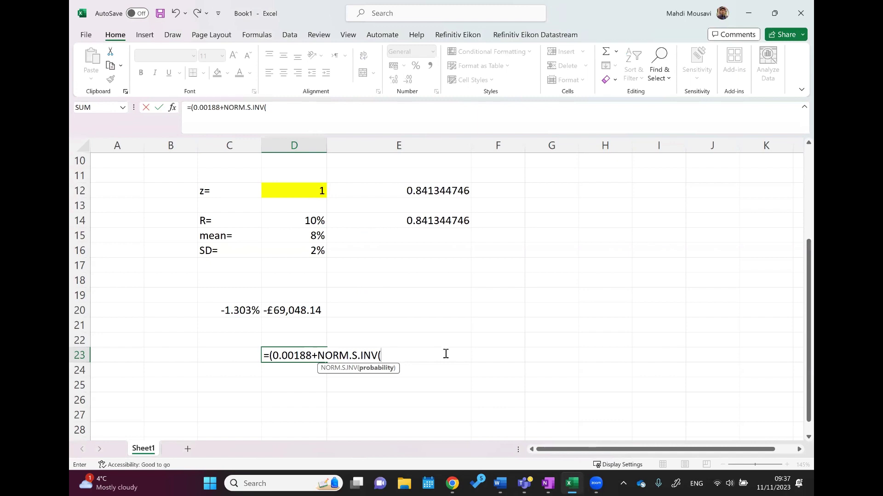
type("5%)*")
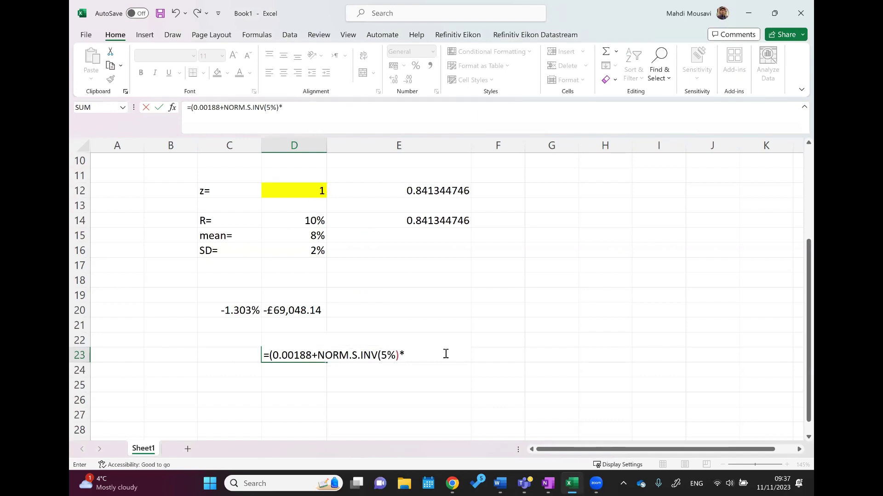
type("0.0125)*")
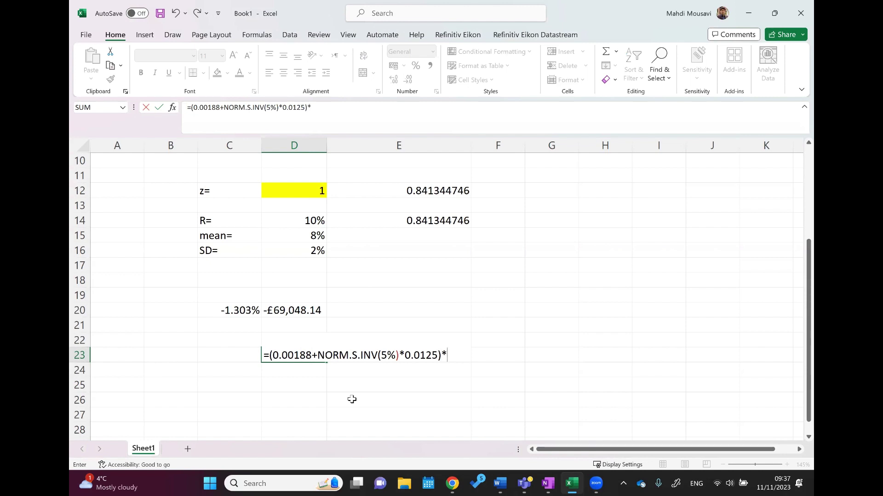
type("100000000")
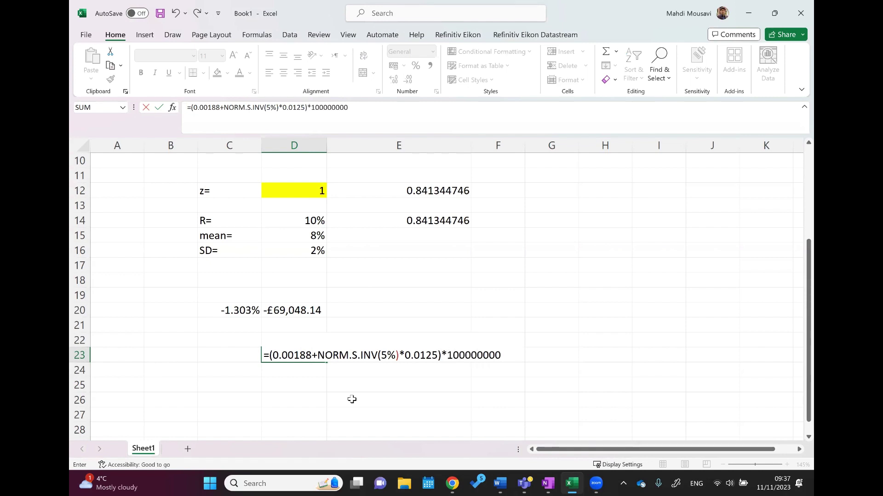
key("Return")
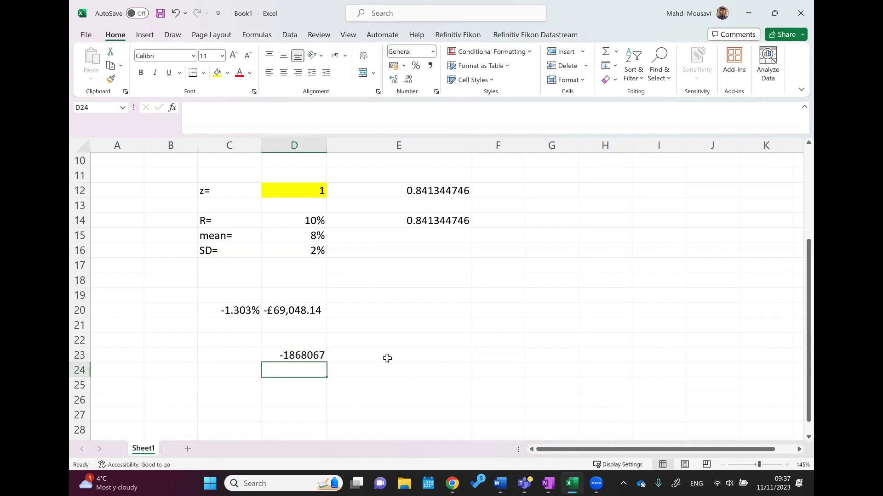
left_click(304, 356)
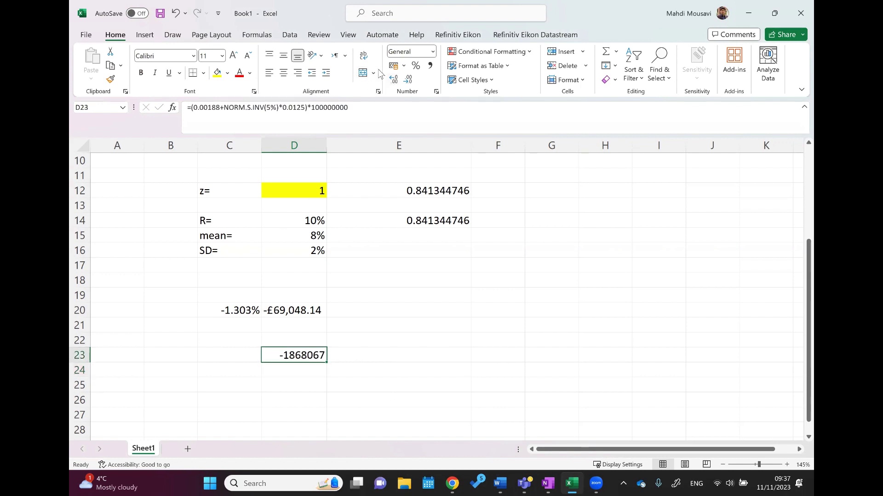
left_click(394, 65)
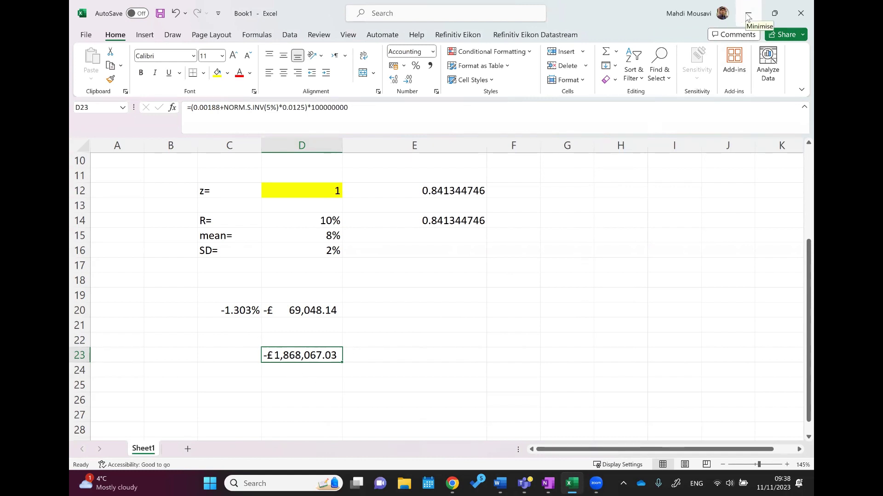
Switch to the handwritten Tutorial 4 document in Word and annotate Z 5% with a downward arrow to 1.64.
key("alt+Tab")
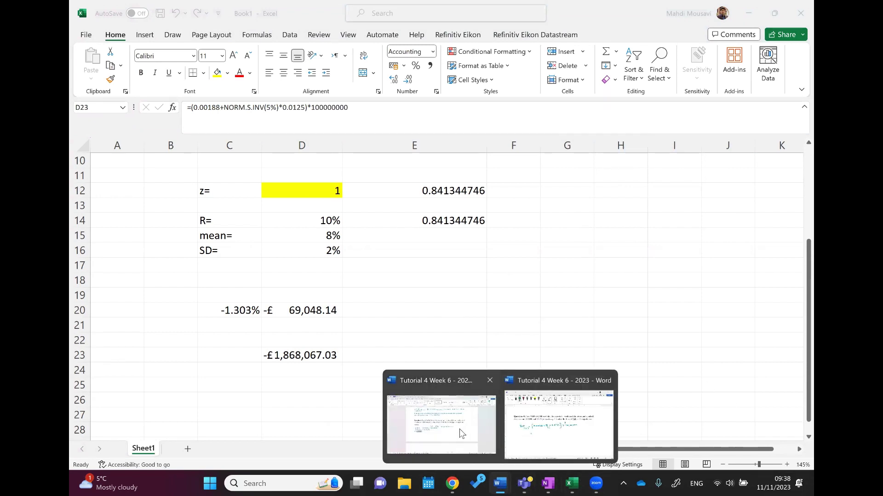
mouse_move(500, 484)
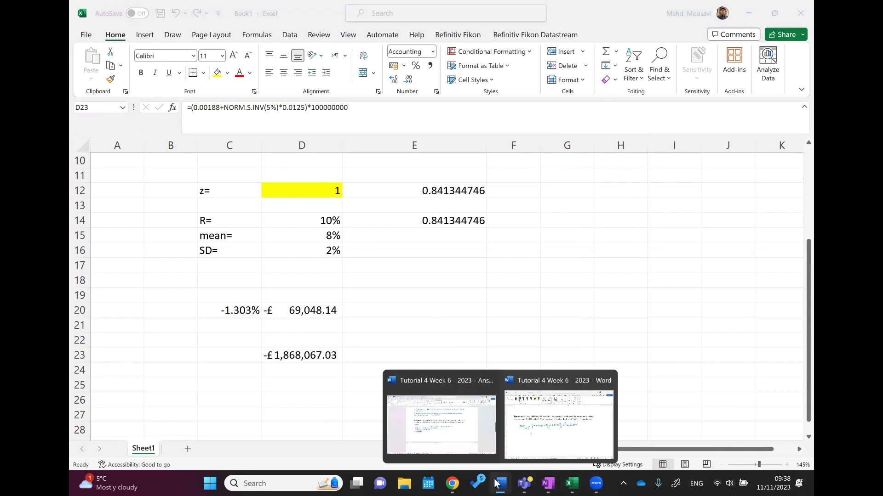
left_click(473, 394)
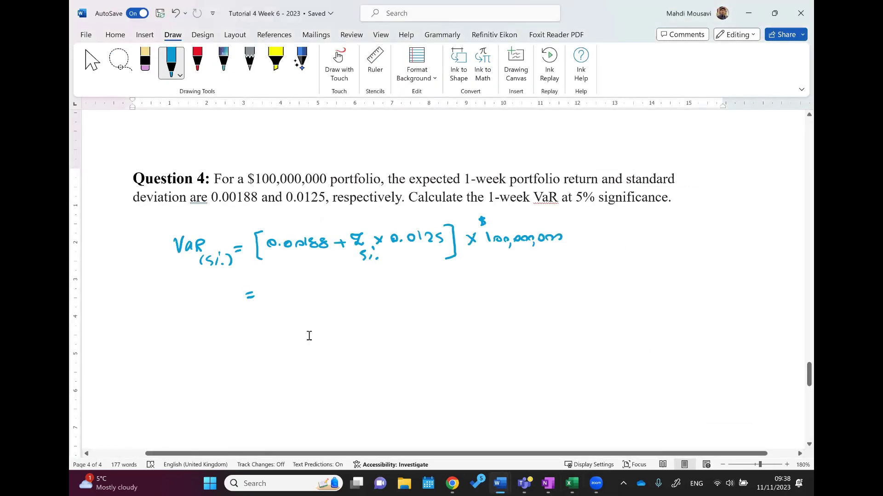
left_click_drag(362, 264, 366, 276)
left_click(380, 278)
mouse_move(375, 271)
left_mouse_down()
mouse_move(376, 278)
mouse_move(399, 276)
left_mouse_up()
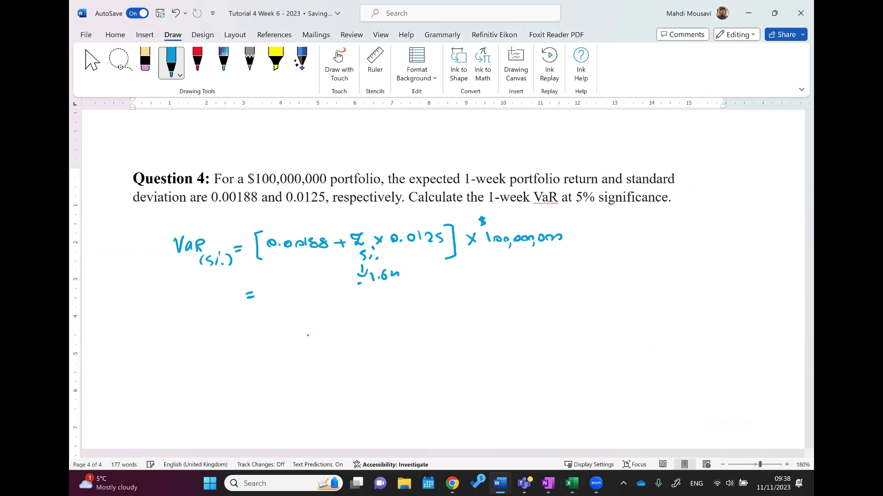
Handwrite 1,870,000 after the equals sign on the second line of the Question 4 working.
left_click(278, 302)
mouse_move(269, 291)
left_mouse_down()
mouse_move(291, 296)
mouse_move(273, 312)
mouse_move(293, 298)
left_mouse_up()
left_click_drag(301, 292, 308, 305)
left_click_drag(318, 294, 321, 314)
left_click_drag(338, 299, 337, 300)
left_click_drag(350, 299, 360, 300)
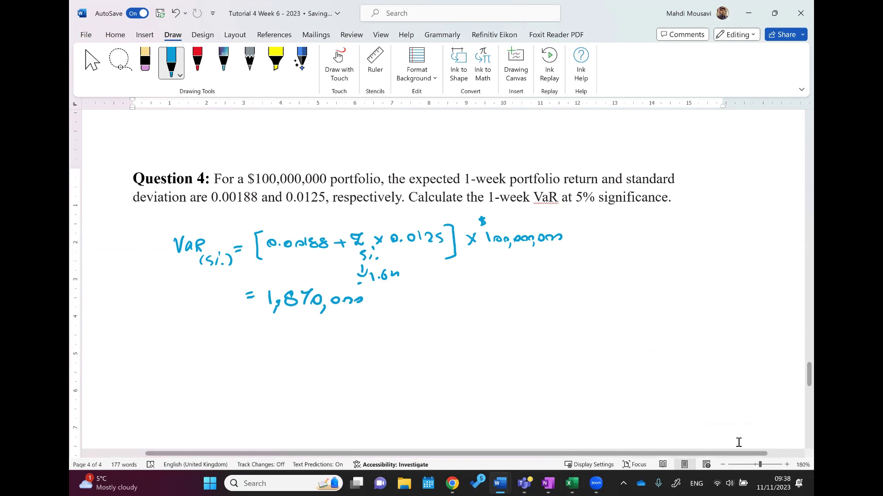
Check the handwritten VaR against D23 in Excel, then correct it to 1,868,000 in Word and underline it.
left_click(571, 483)
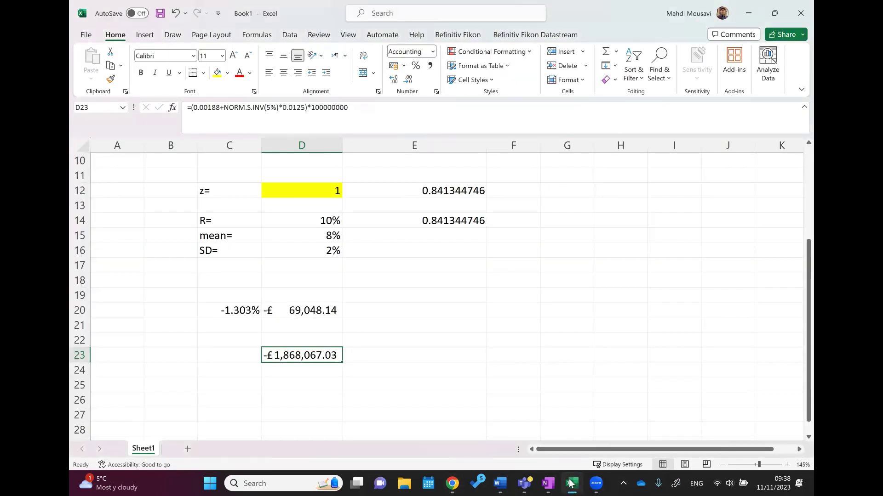
left_click(570, 483)
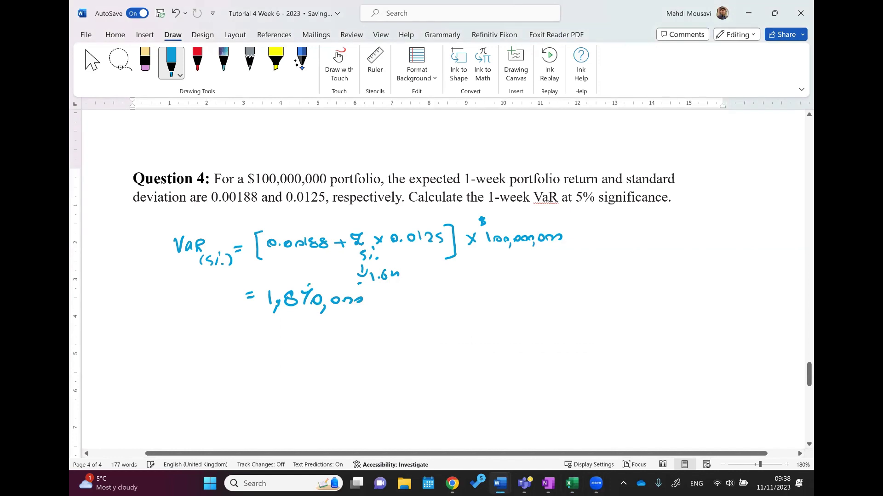
left_click_drag(321, 288, 319, 290)
left_click_drag(272, 329, 379, 323)
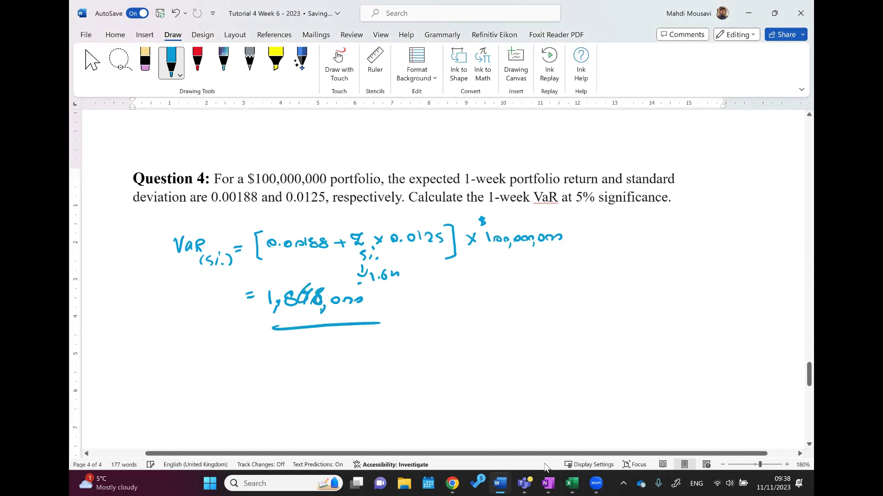